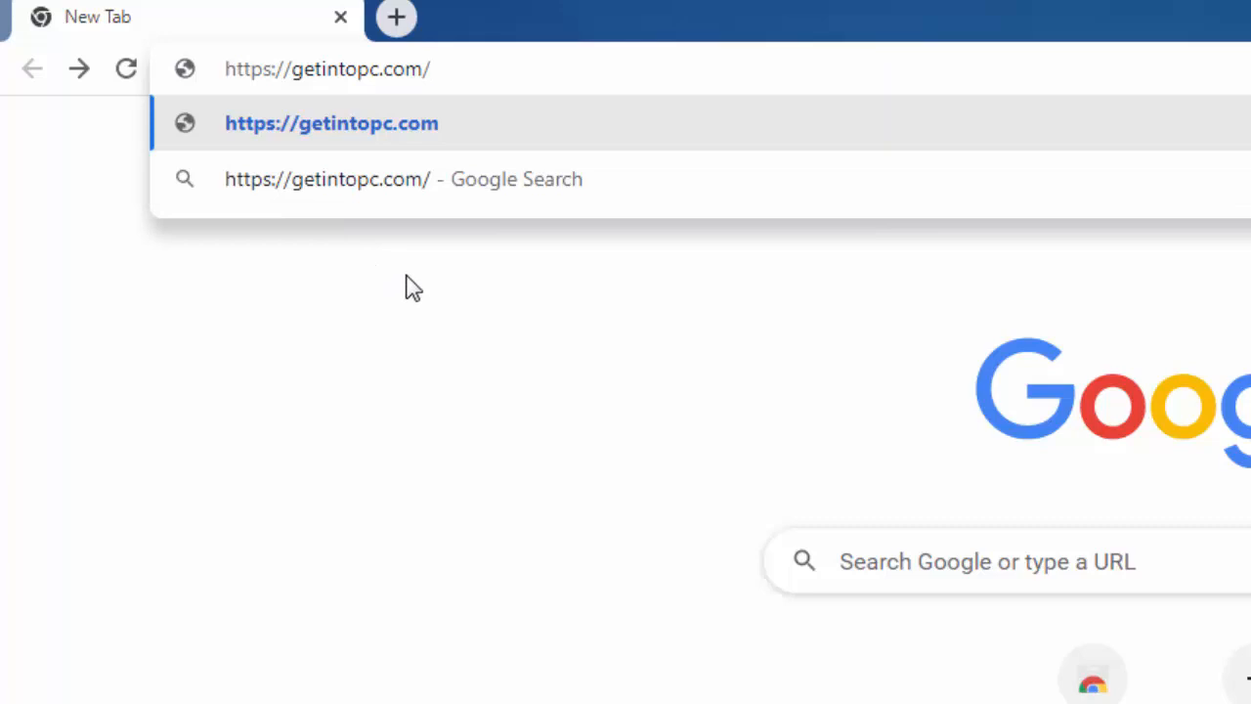
key("Return")
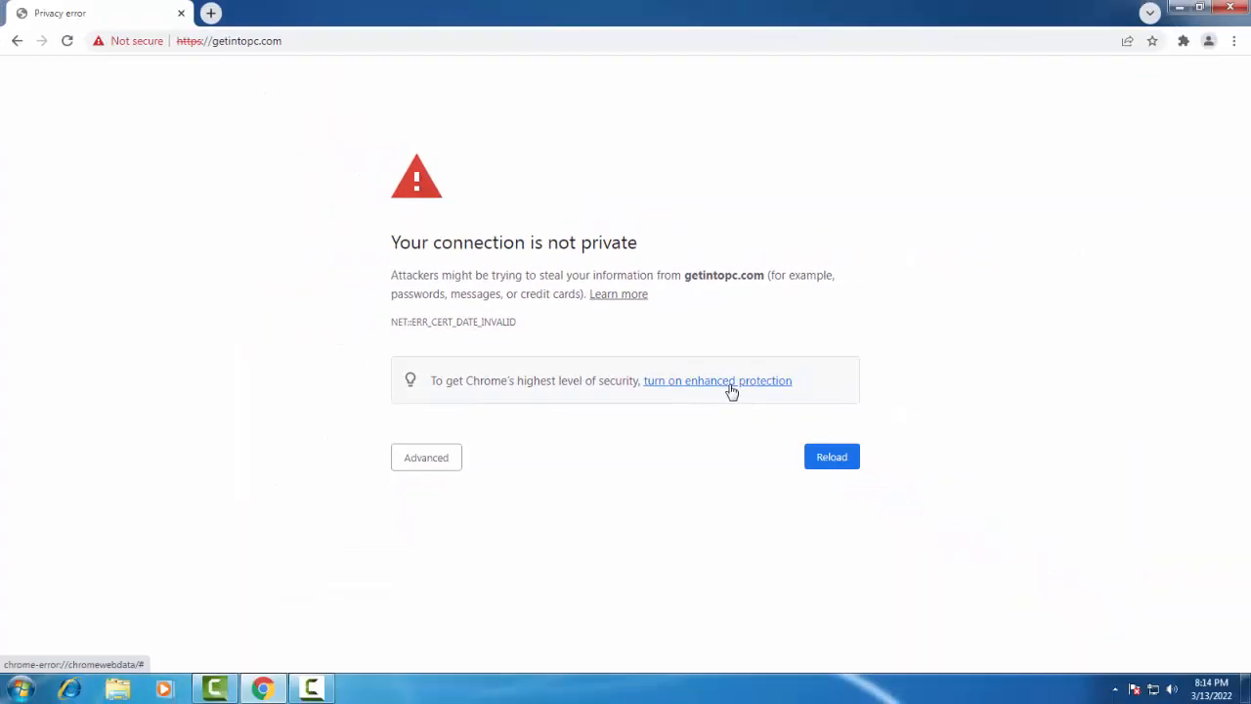
Switch Safe Browsing to Enhanced protection, then close Settings to return to the error page.
left_click(730, 383)
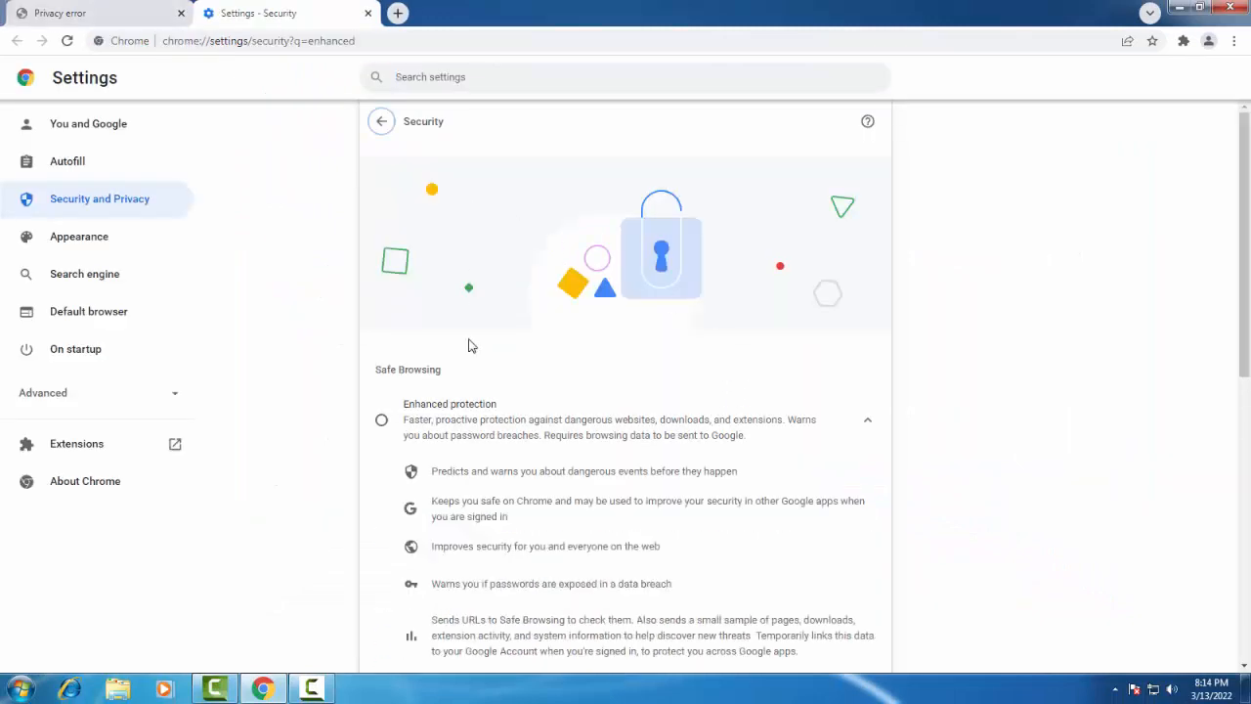
left_click(381, 420)
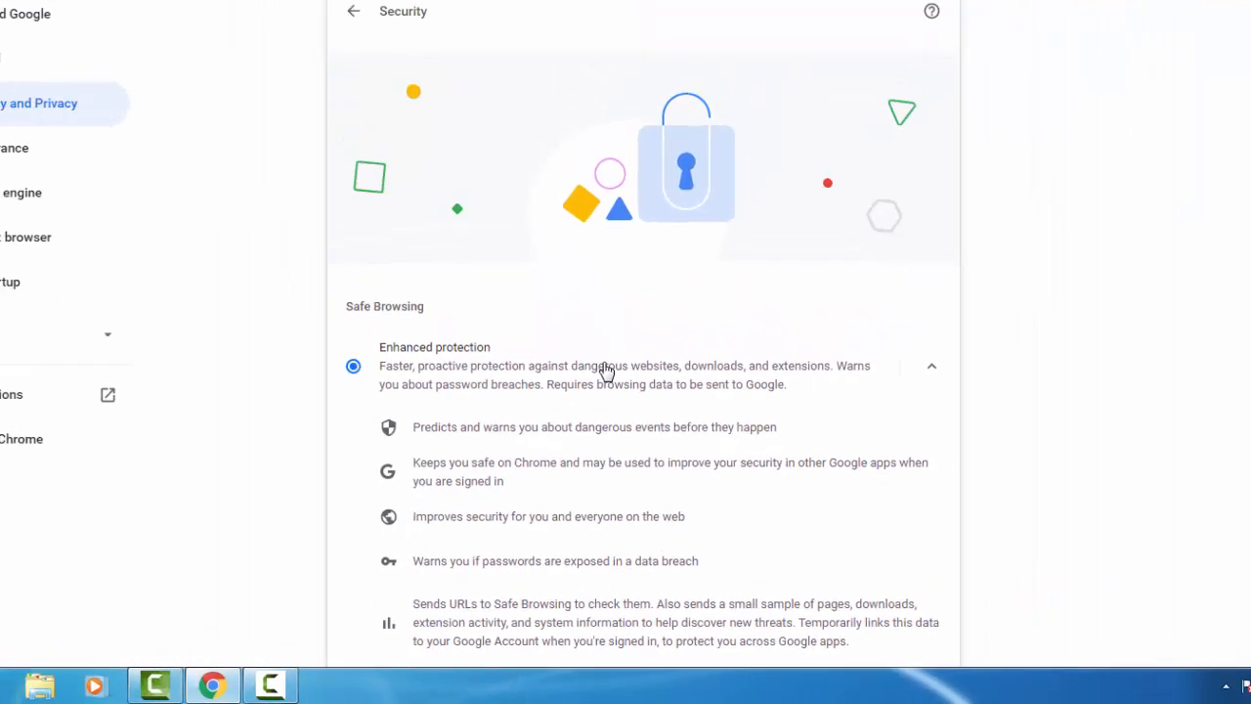
left_click(352, 10)
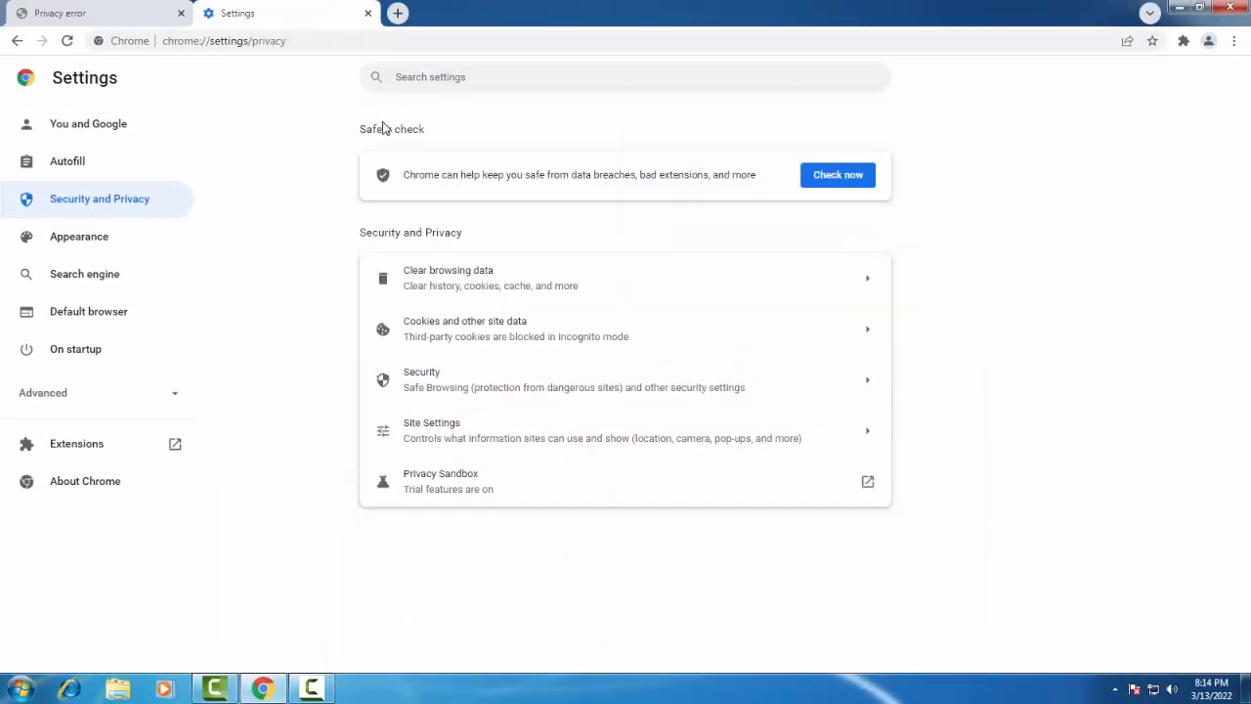
left_click(368, 13)
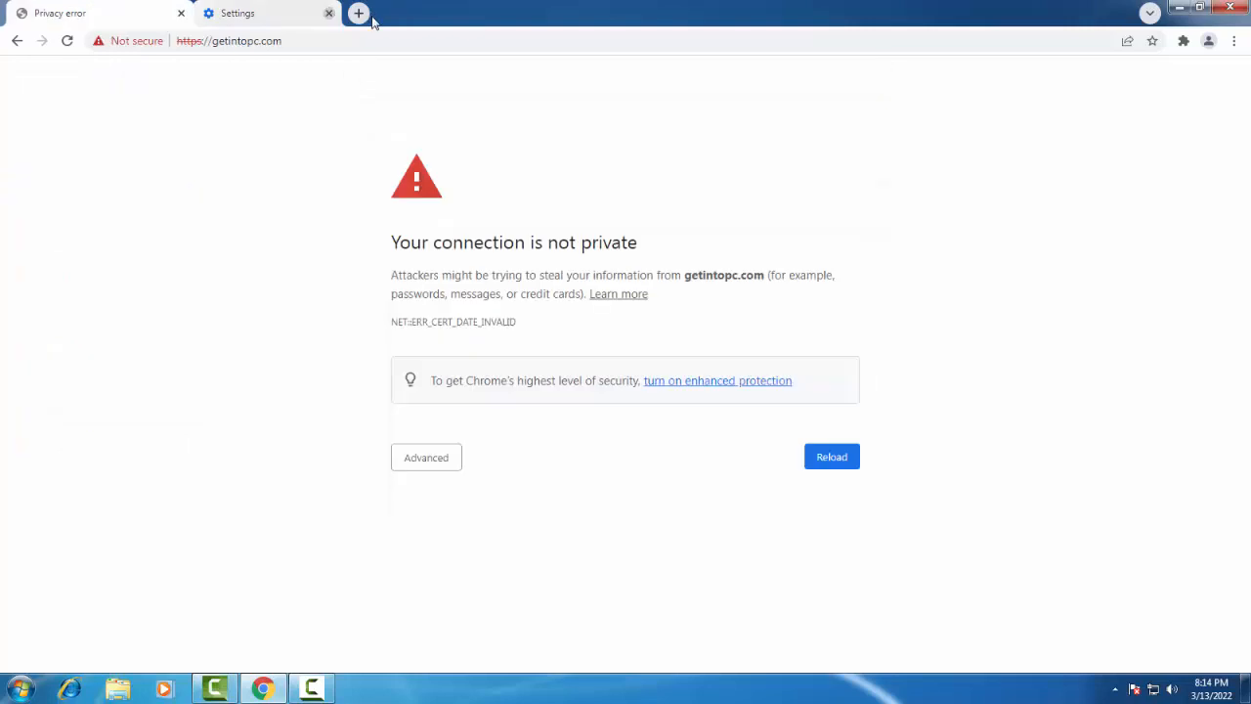
Reload getintopc.com, check the NET::ERR_CERT_DATE_INVALID code, and open the 'Not secure' site information.
left_click(66, 43)
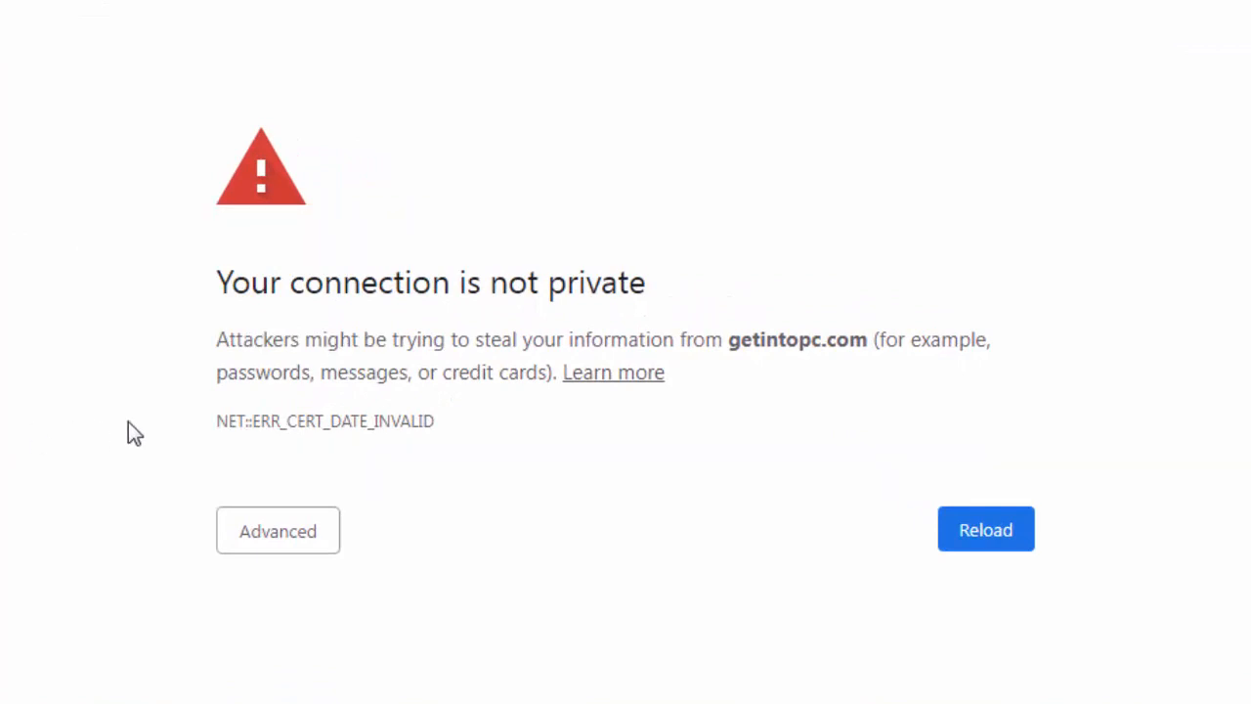
left_click_drag(204, 430, 456, 412)
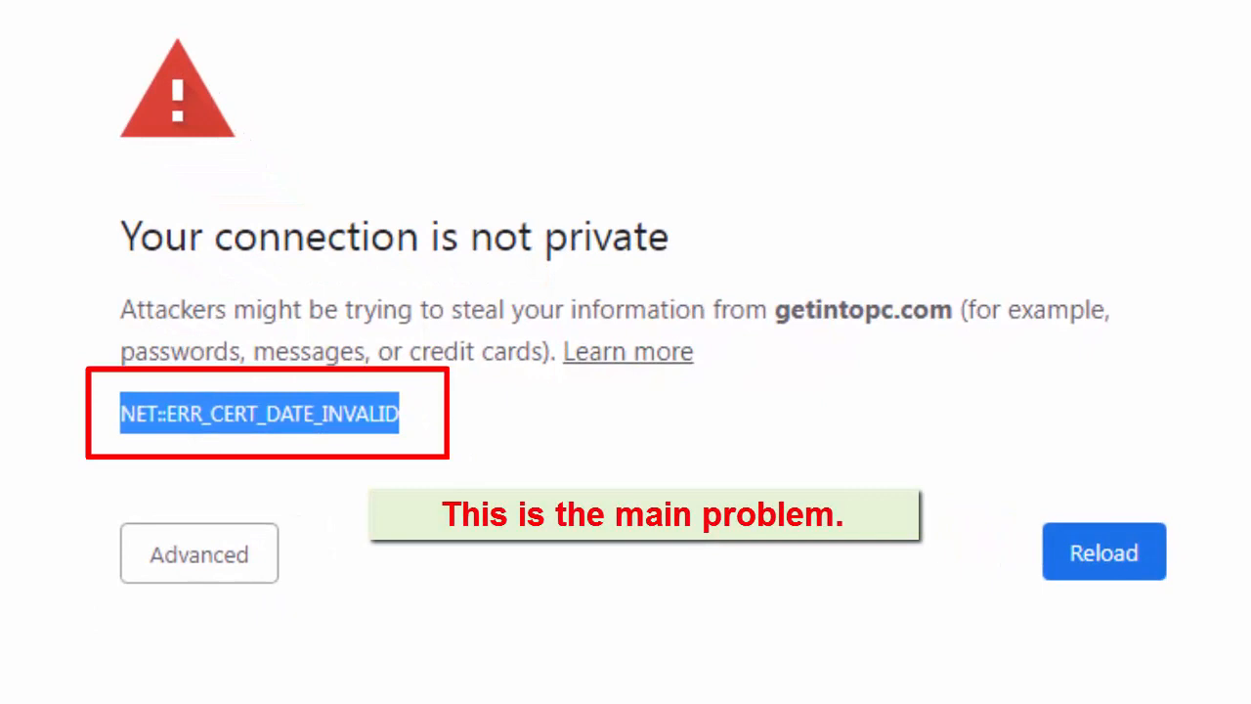
left_click(586, 514)
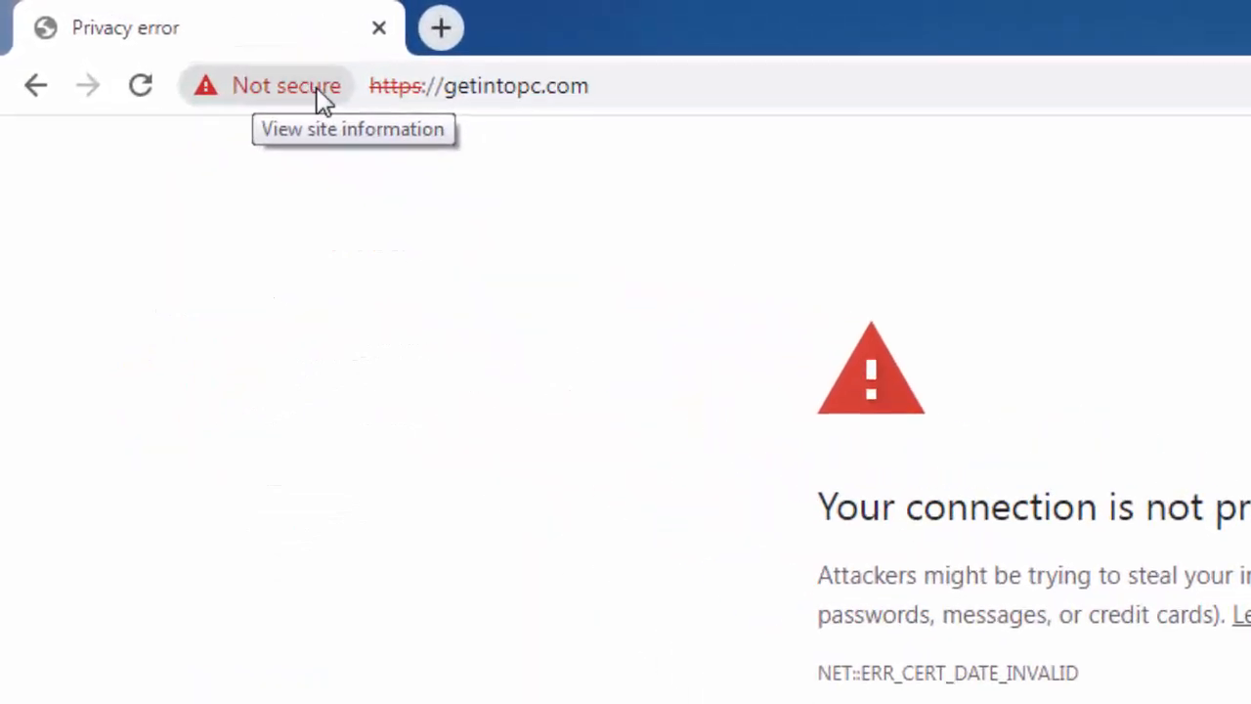
left_click(303, 91)
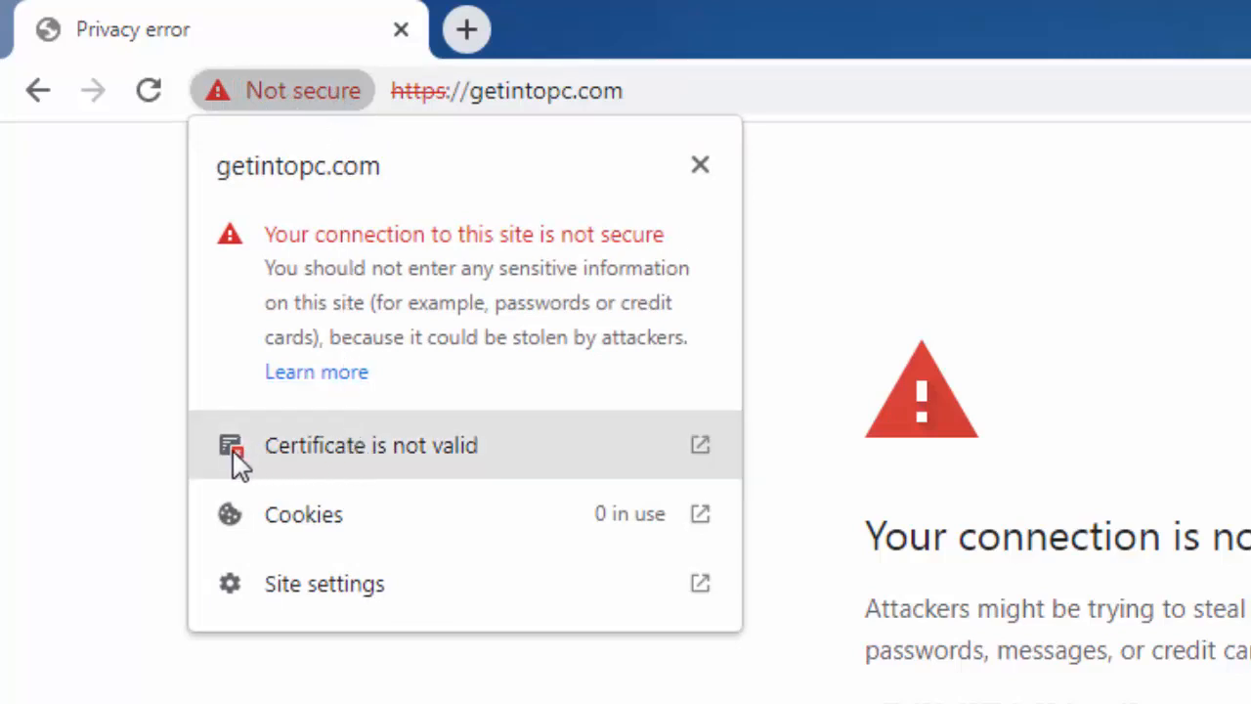
Open the getintopc.com certificate's Certification Path showing DST Root CA X3, ISRG Root X1, R3.
left_click(372, 451)
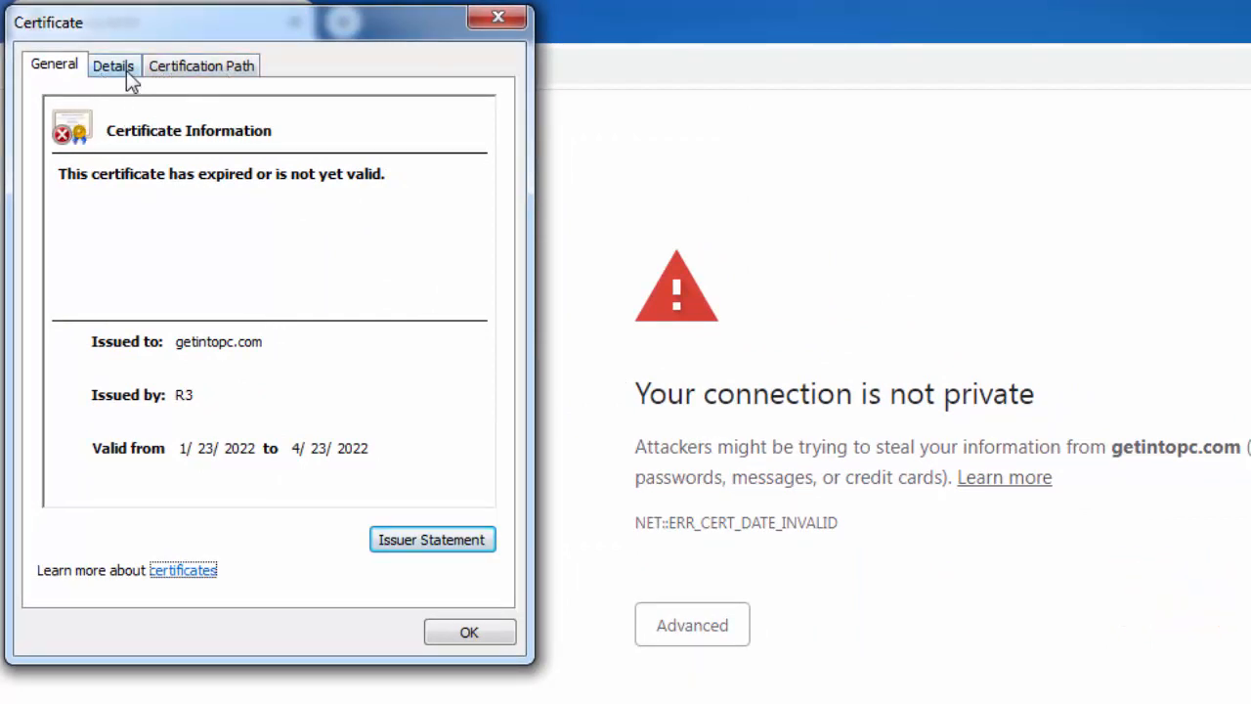
left_click(203, 68)
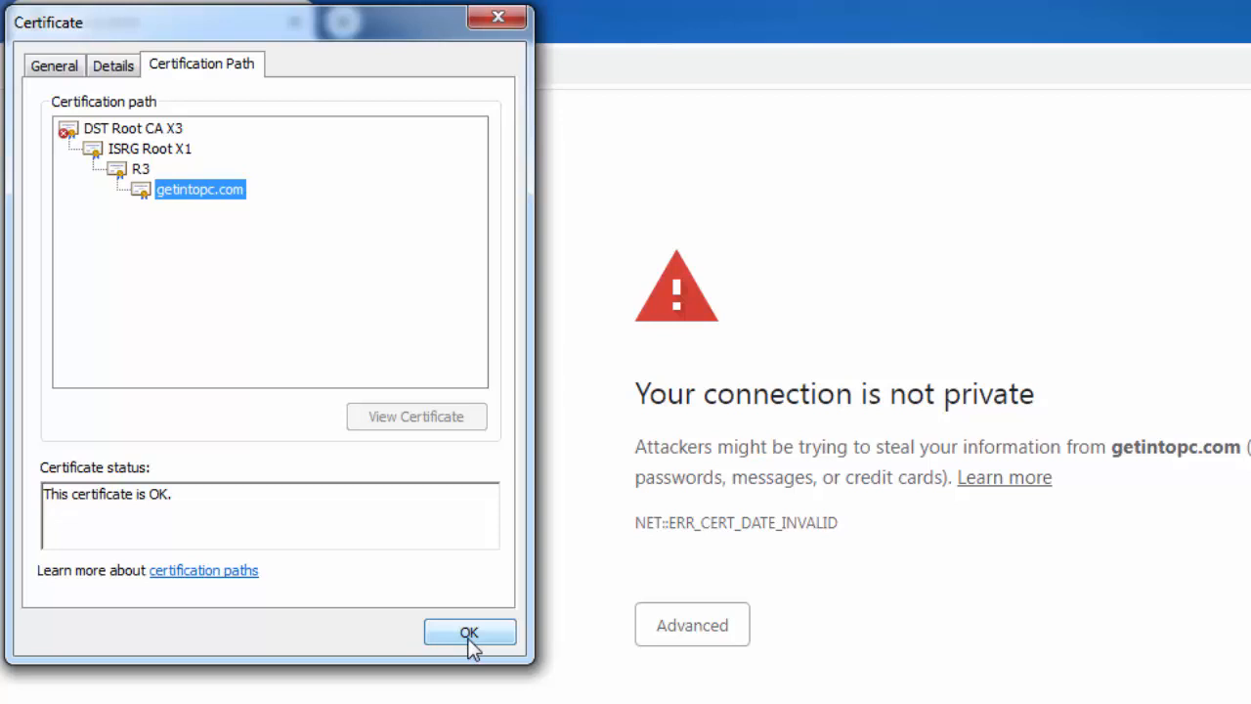
Check that DST Root CA X3 expired on 9/30/2021, then close both certificate dialogs.
left_click(149, 131)
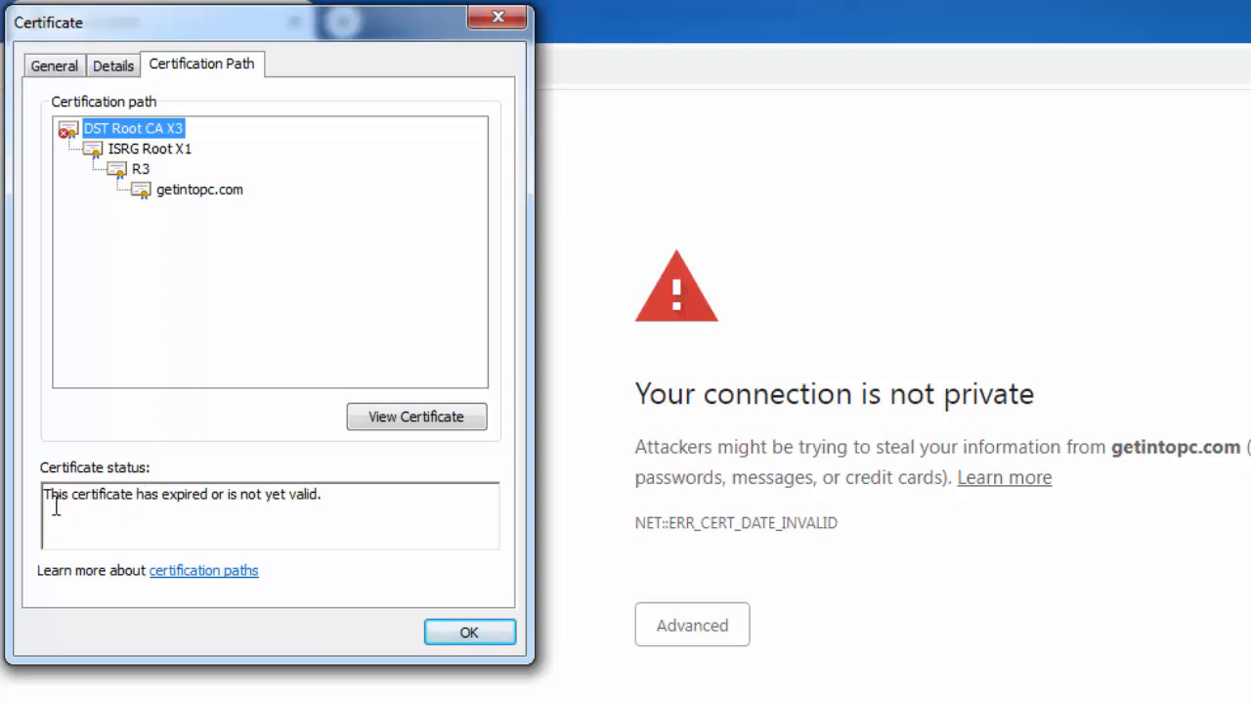
left_click_drag(42, 496, 480, 539)
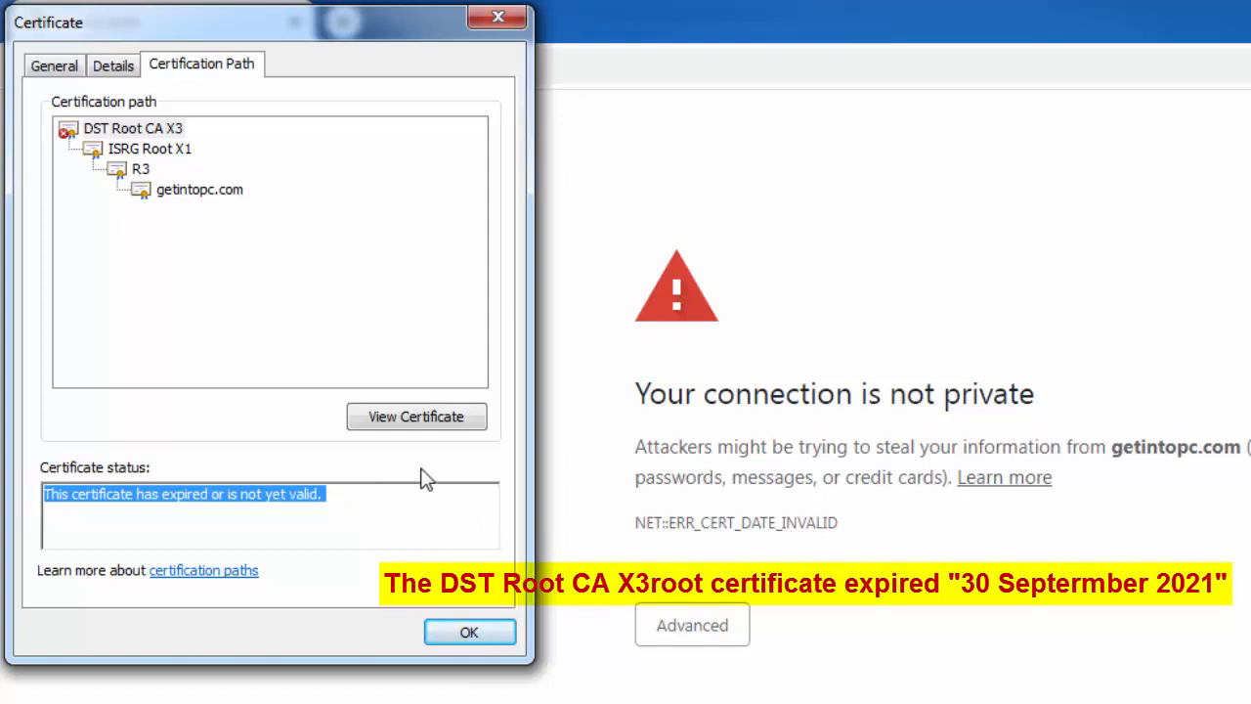
left_click(418, 426)
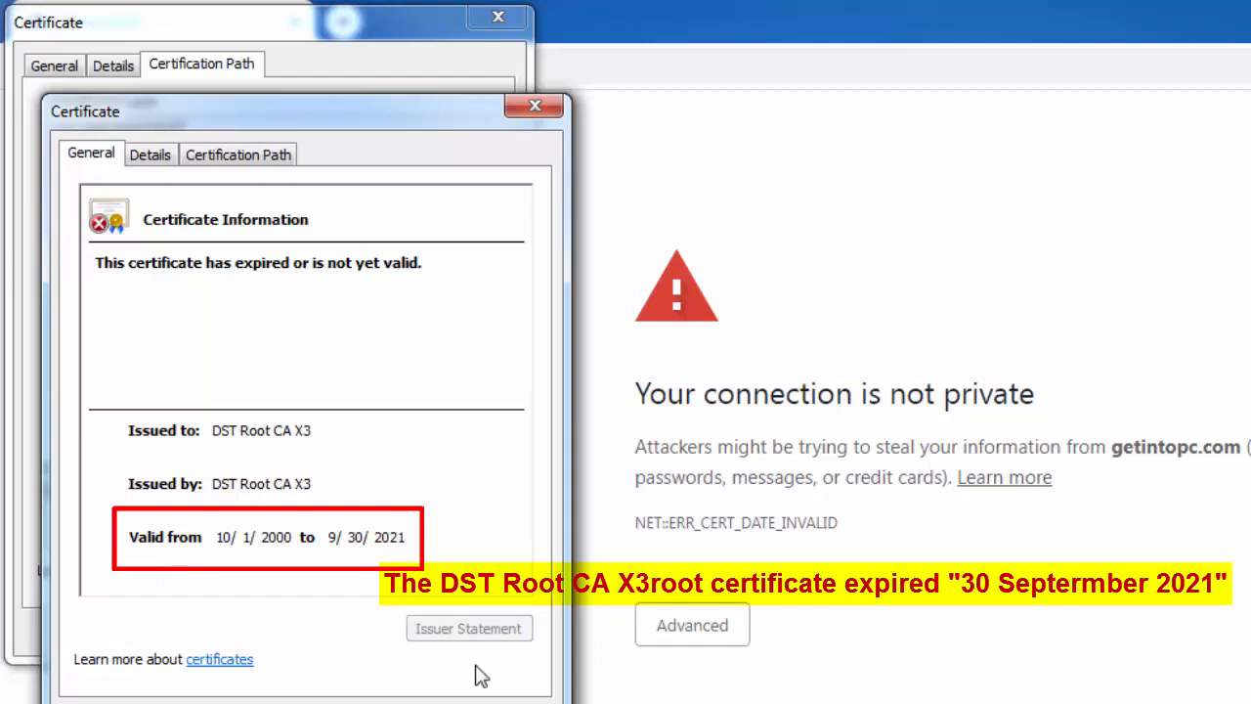
left_click(506, 703)
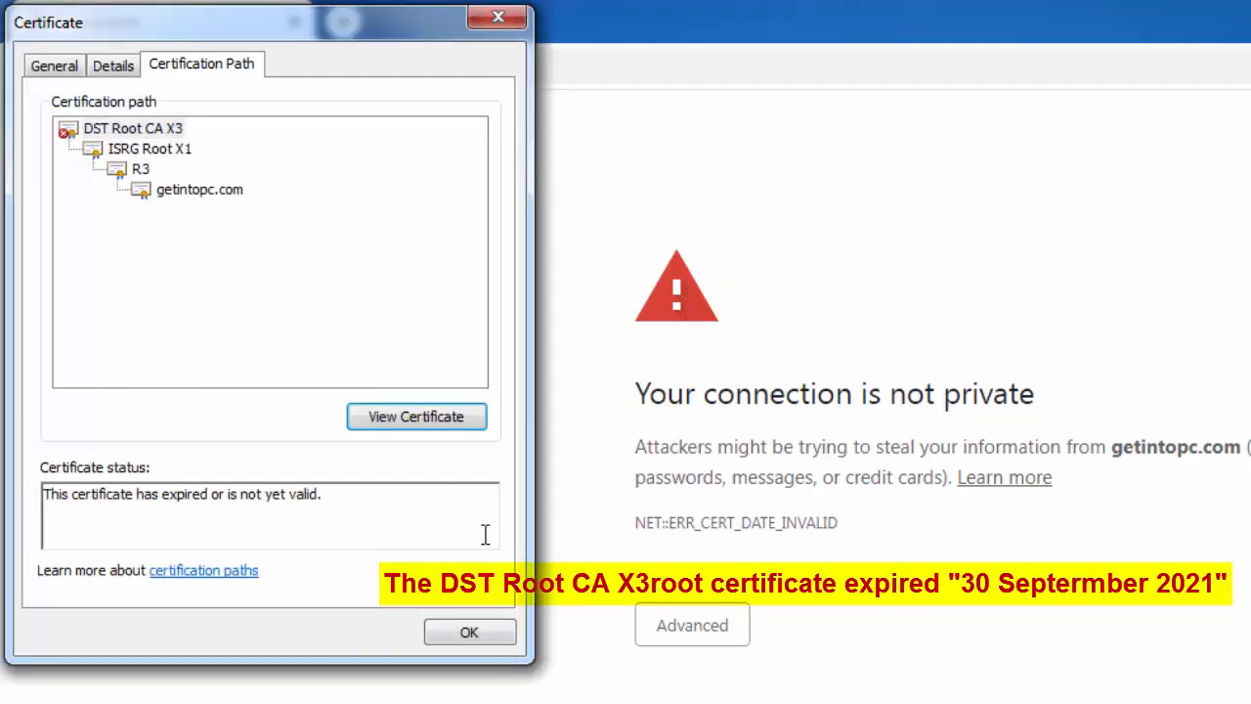
left_click(469, 634)
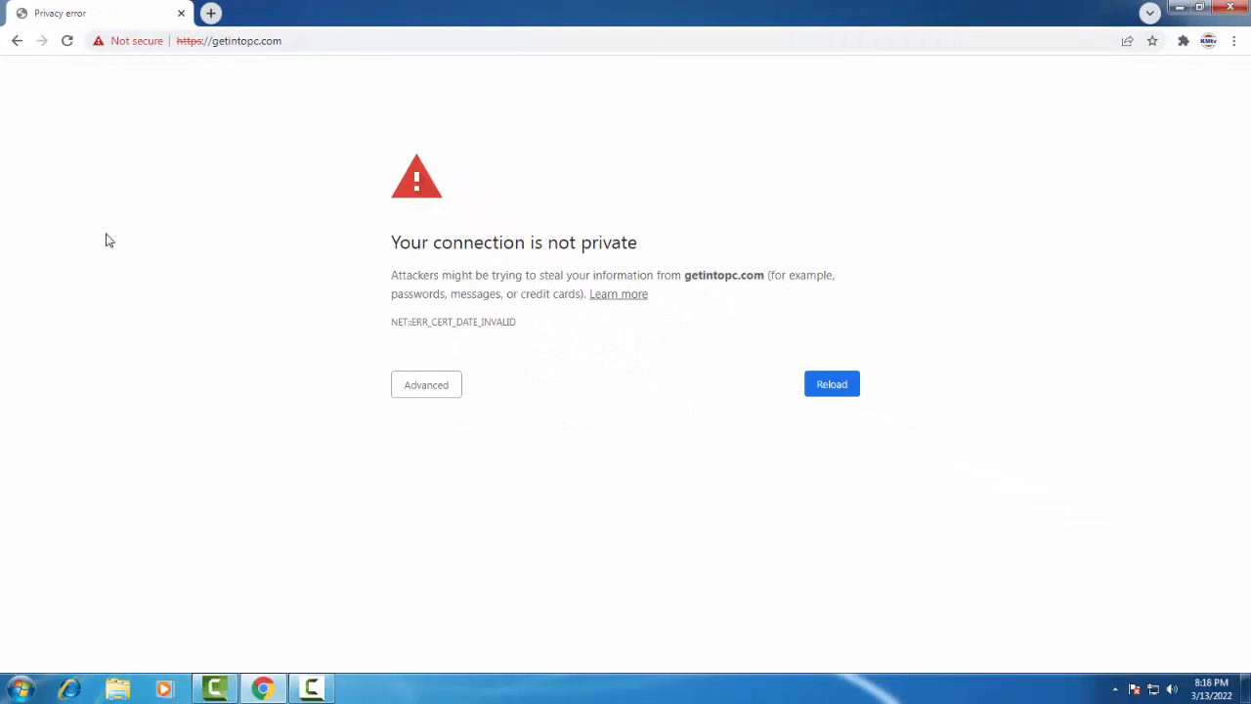
In a new tab, paste and open the Google Drive link for ISRG Root X1.cer.
left_click(211, 13)
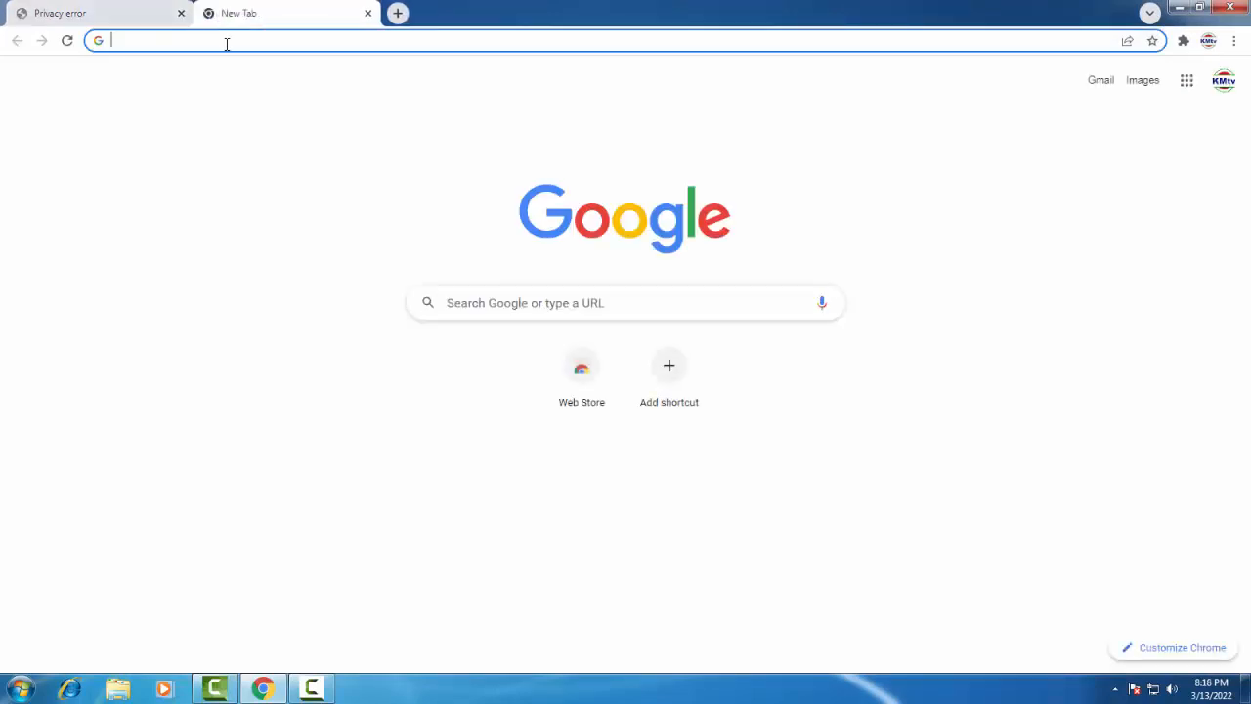
left_click(226, 41)
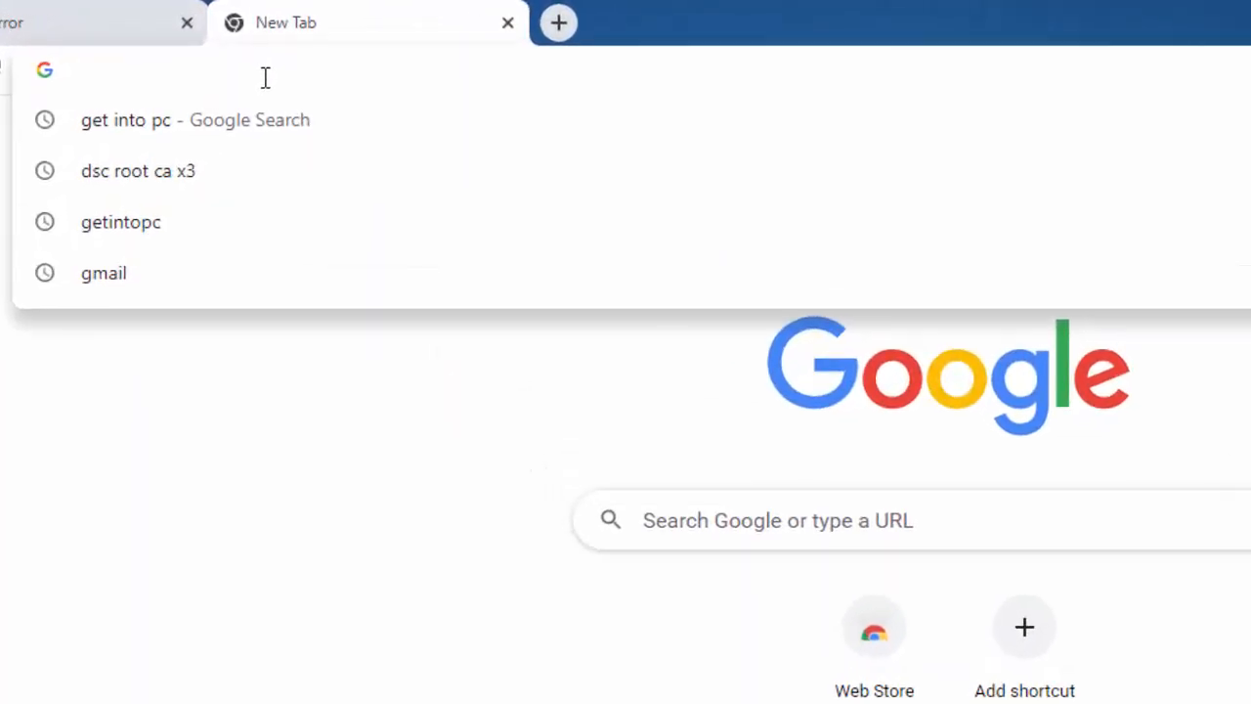
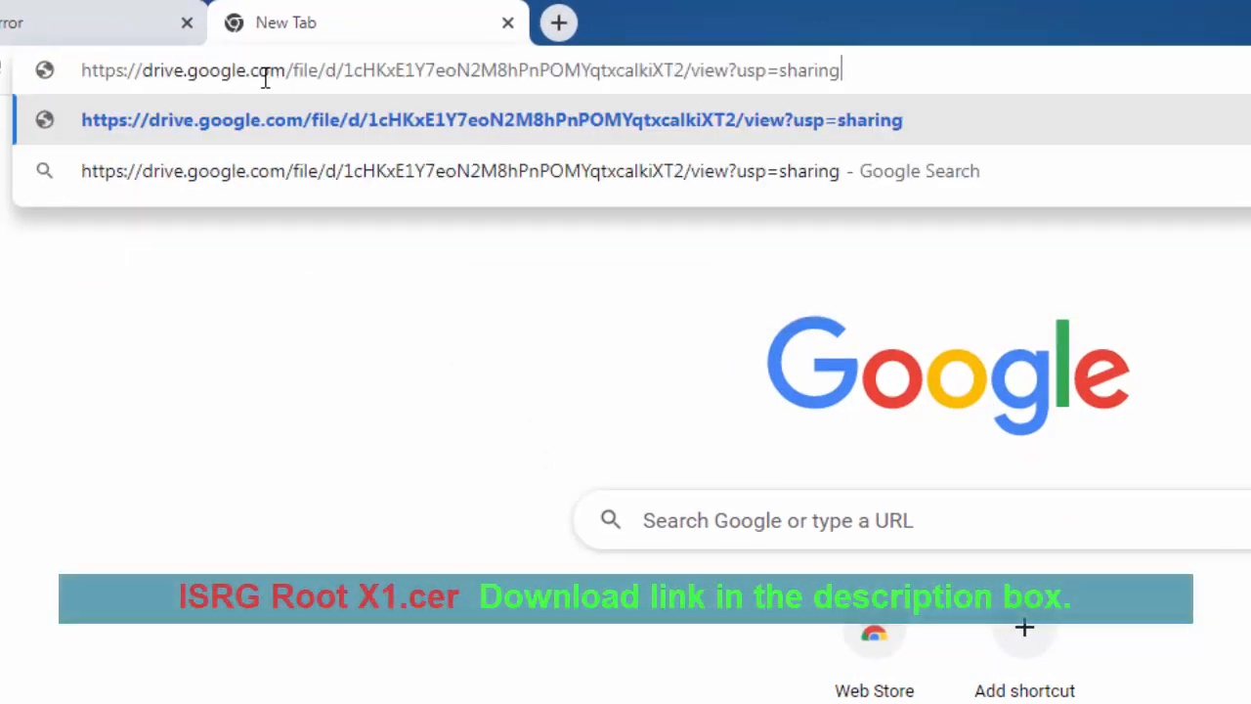
key("Return")
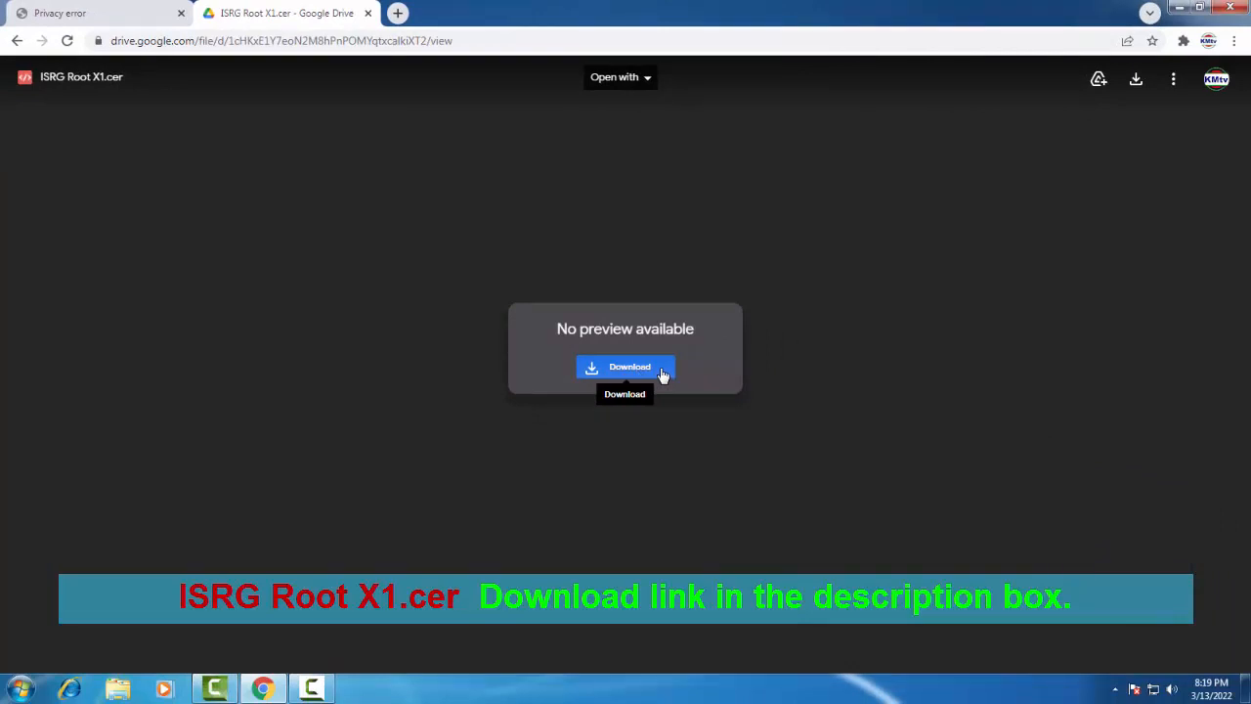
Download ISRG Root X1.cer, choosing Download anyway and Keep despite the warnings.
left_click(663, 375)
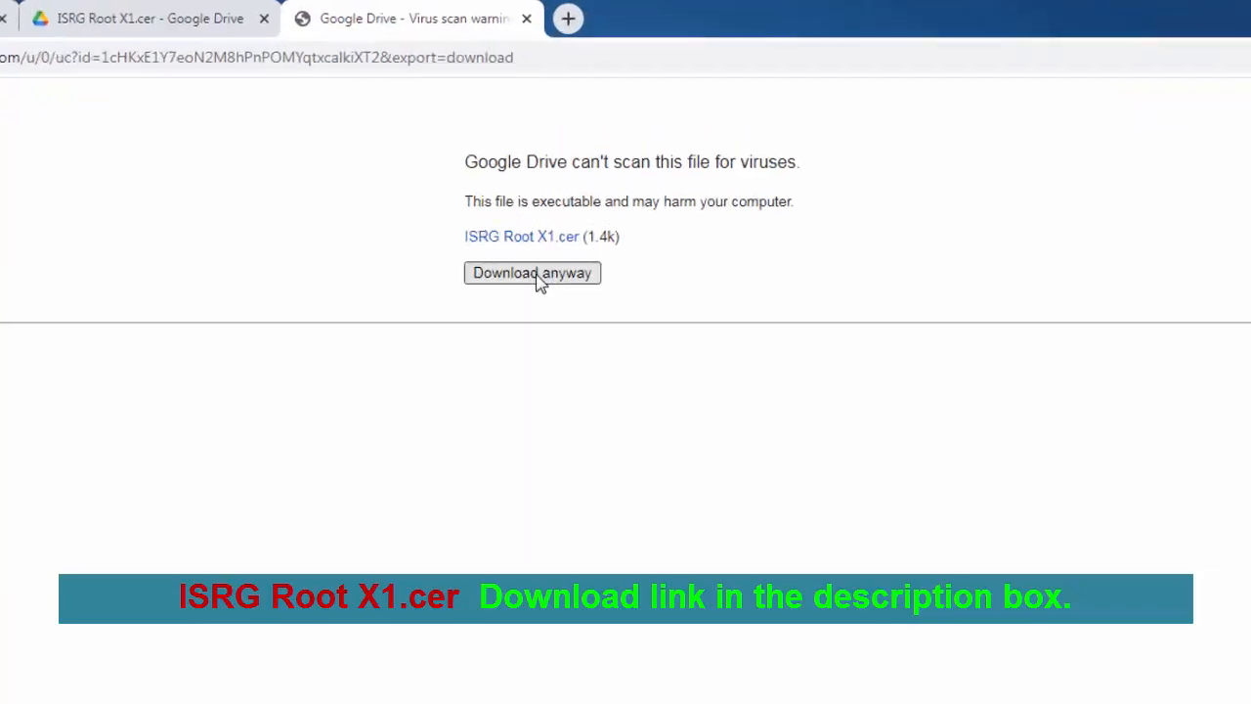
left_click(500, 396)
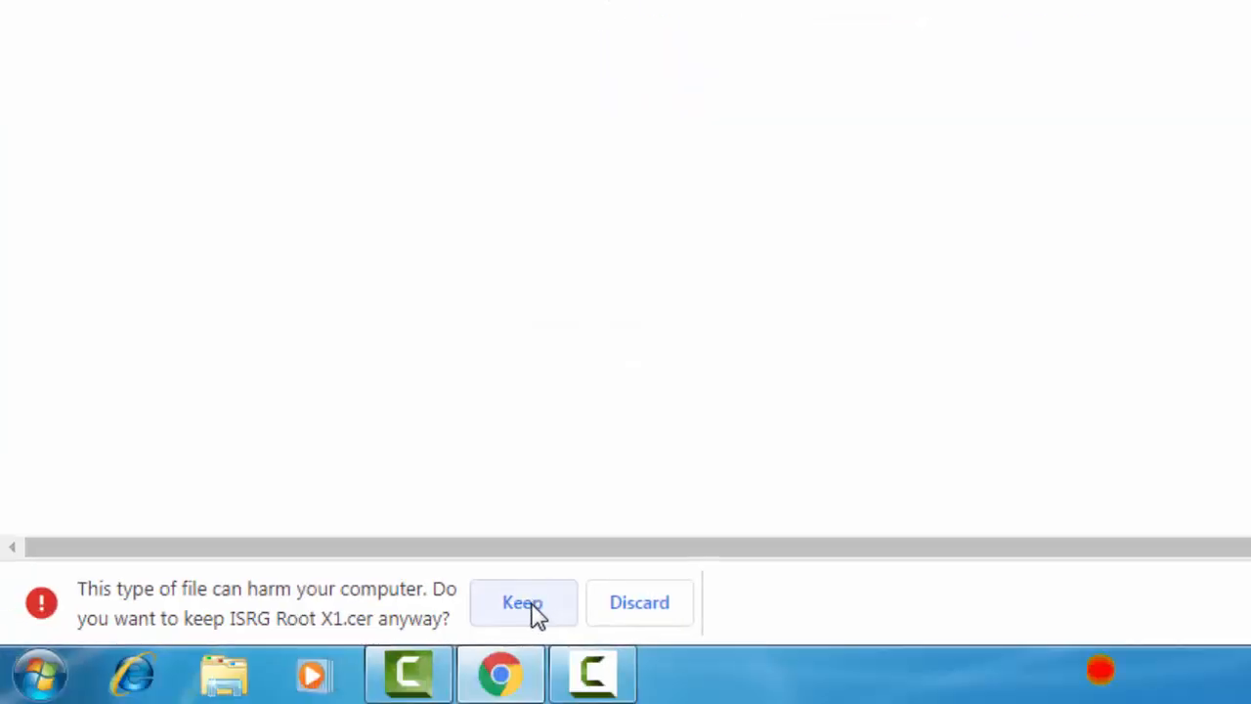
left_click(536, 613)
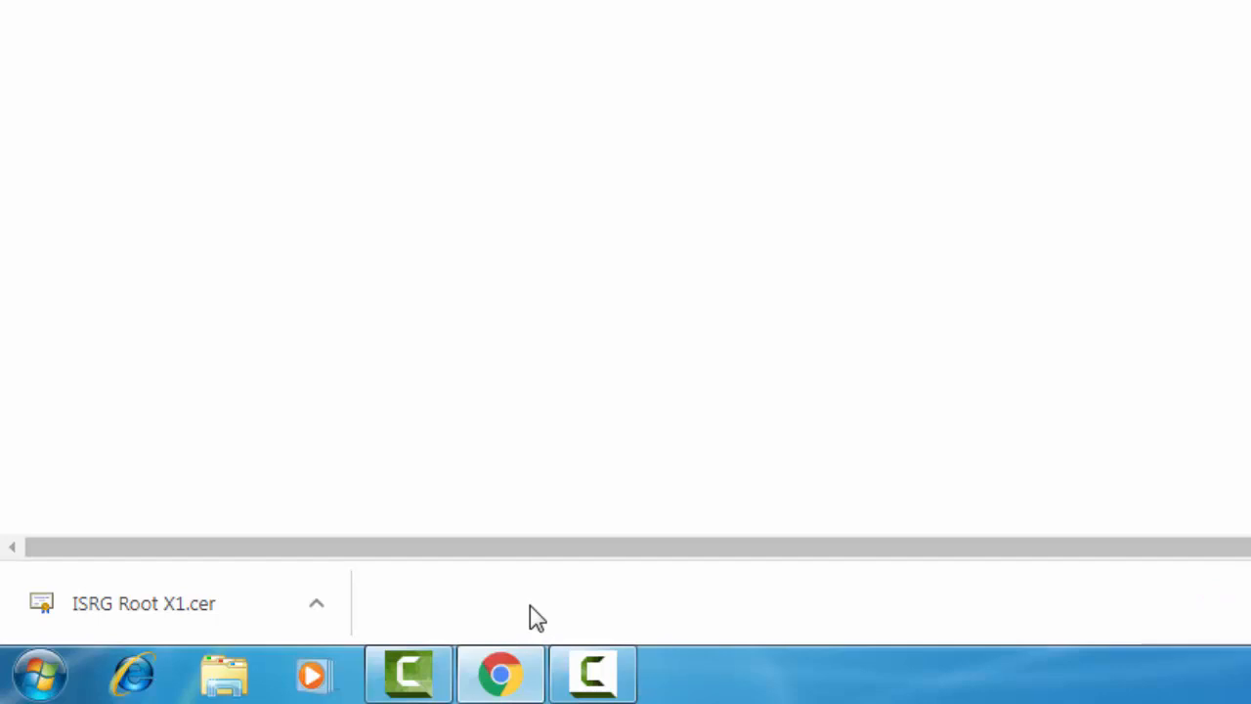
left_click(318, 612)
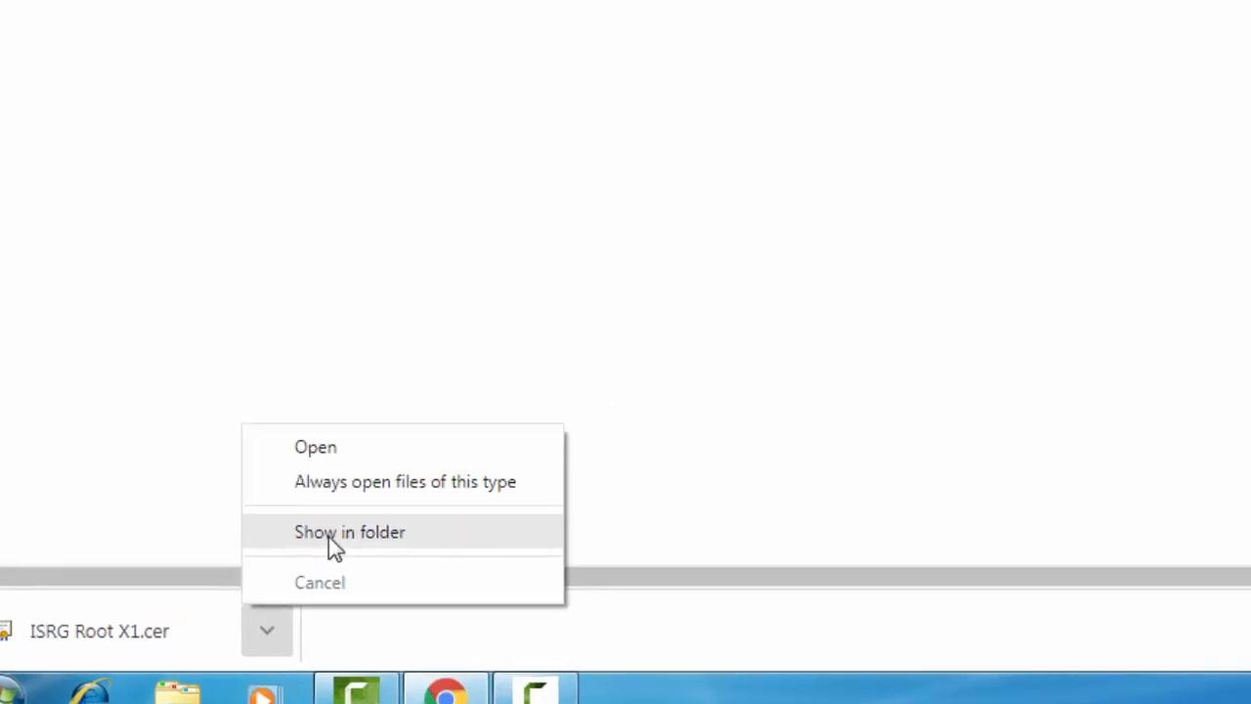
Show the certificate in its Downloads folder, then launch Internet Options by searching 'internet option'.
left_click(386, 503)
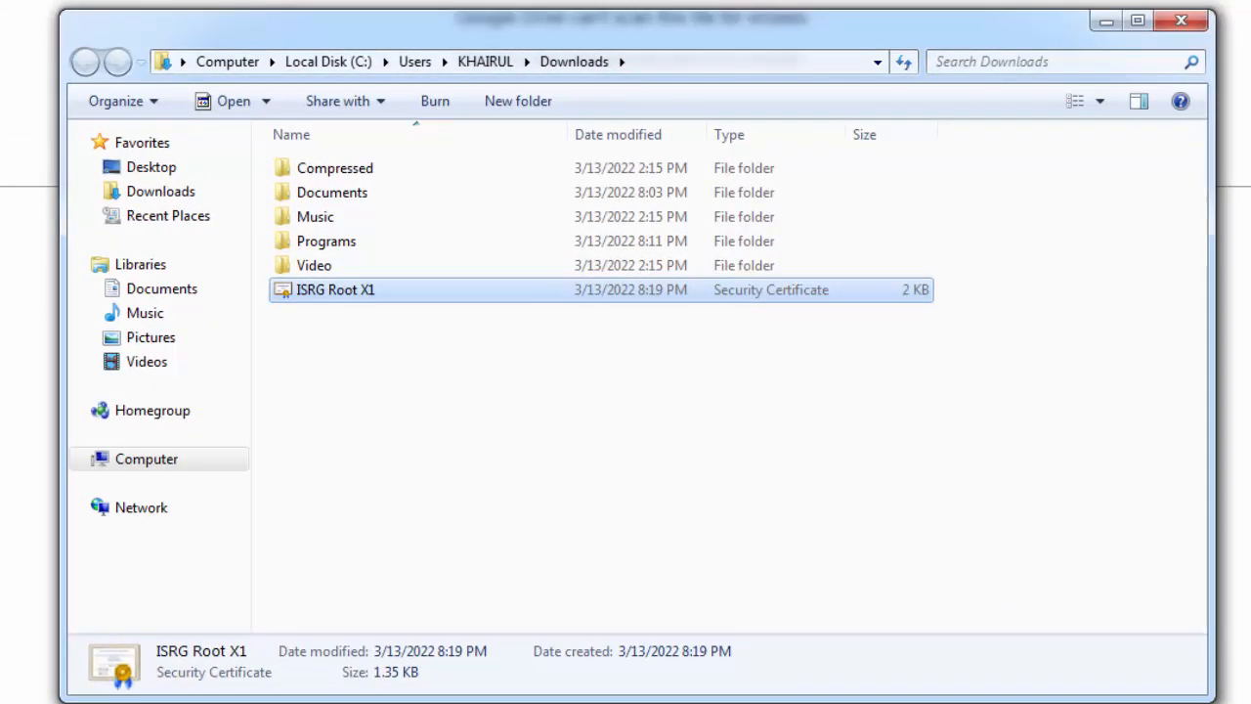
left_click(49, 675)
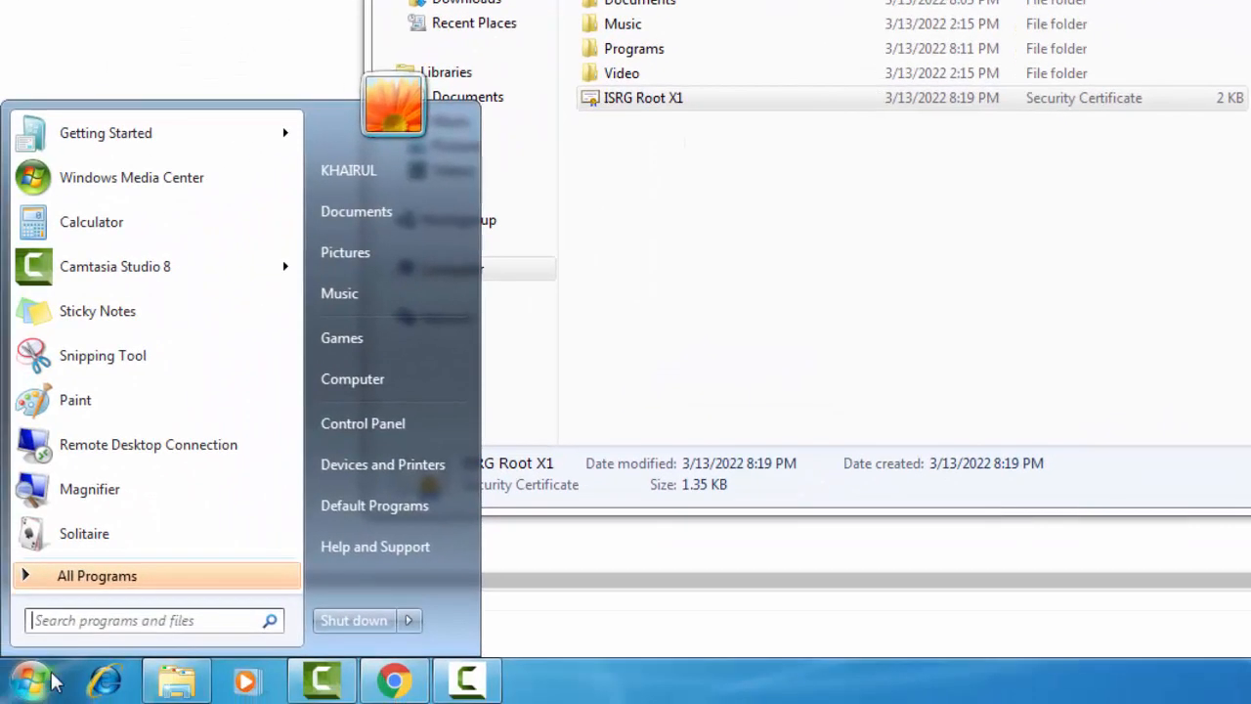
left_click(110, 622)
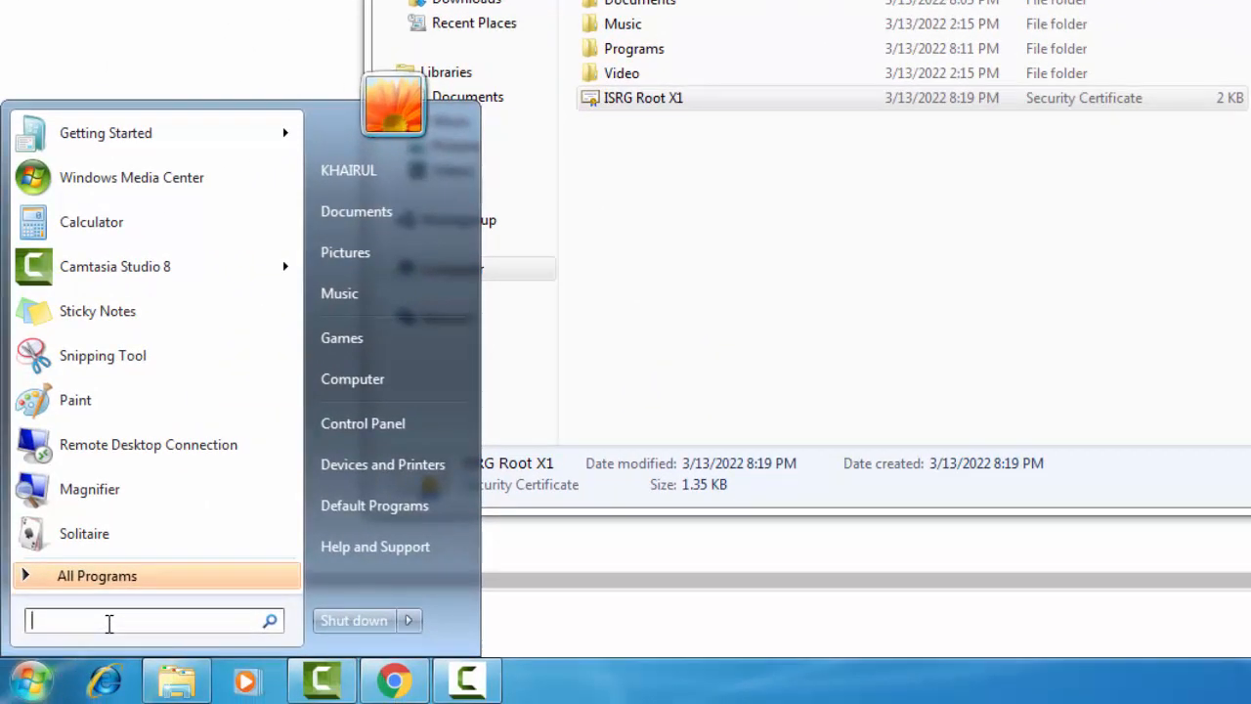
type("in")
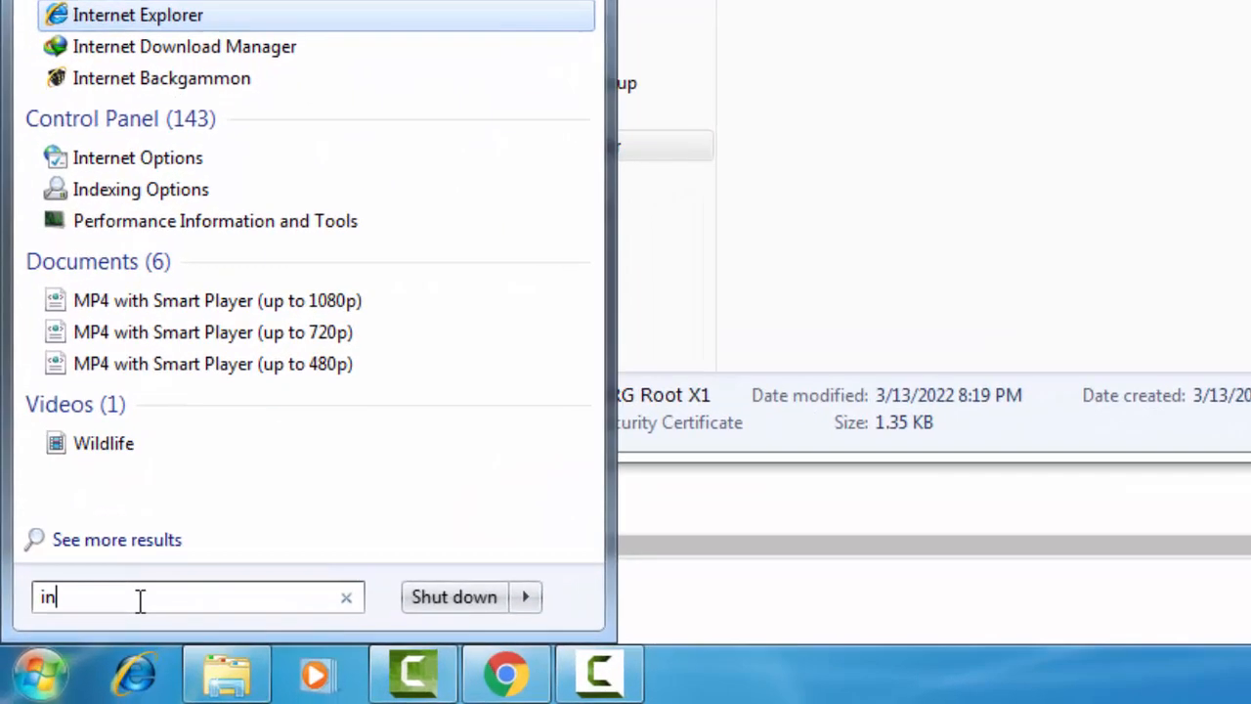
type("ter")
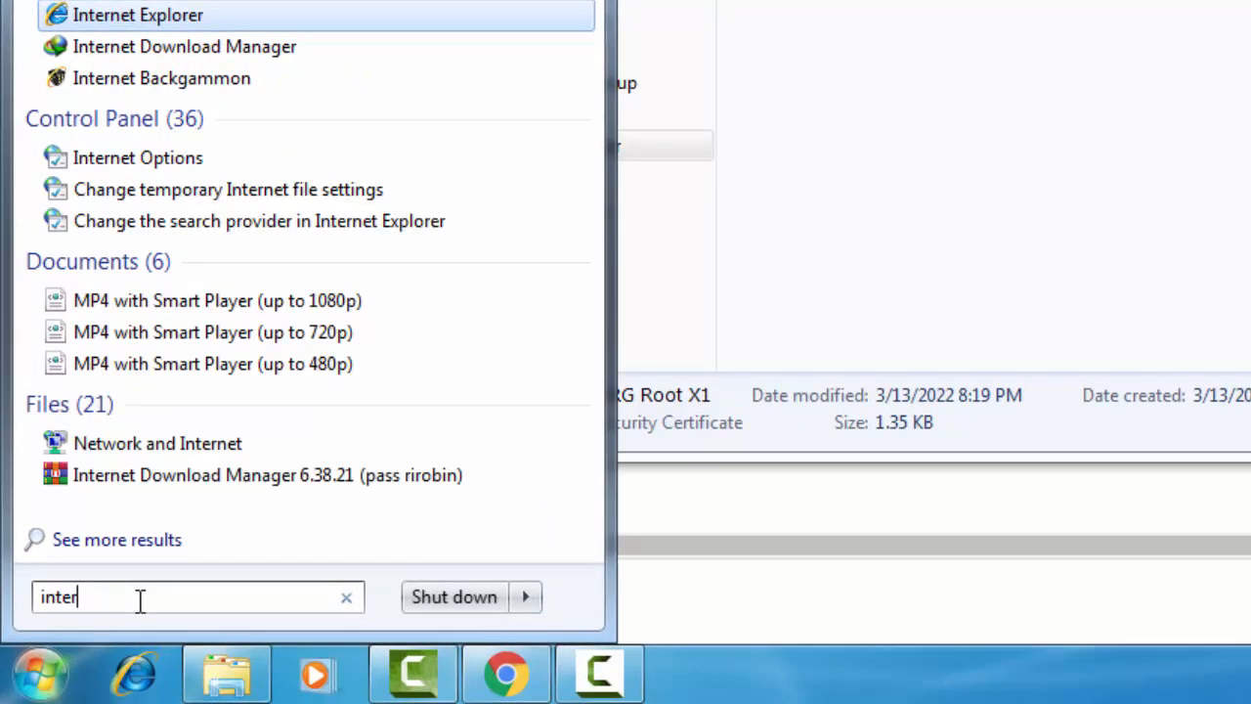
type("net")
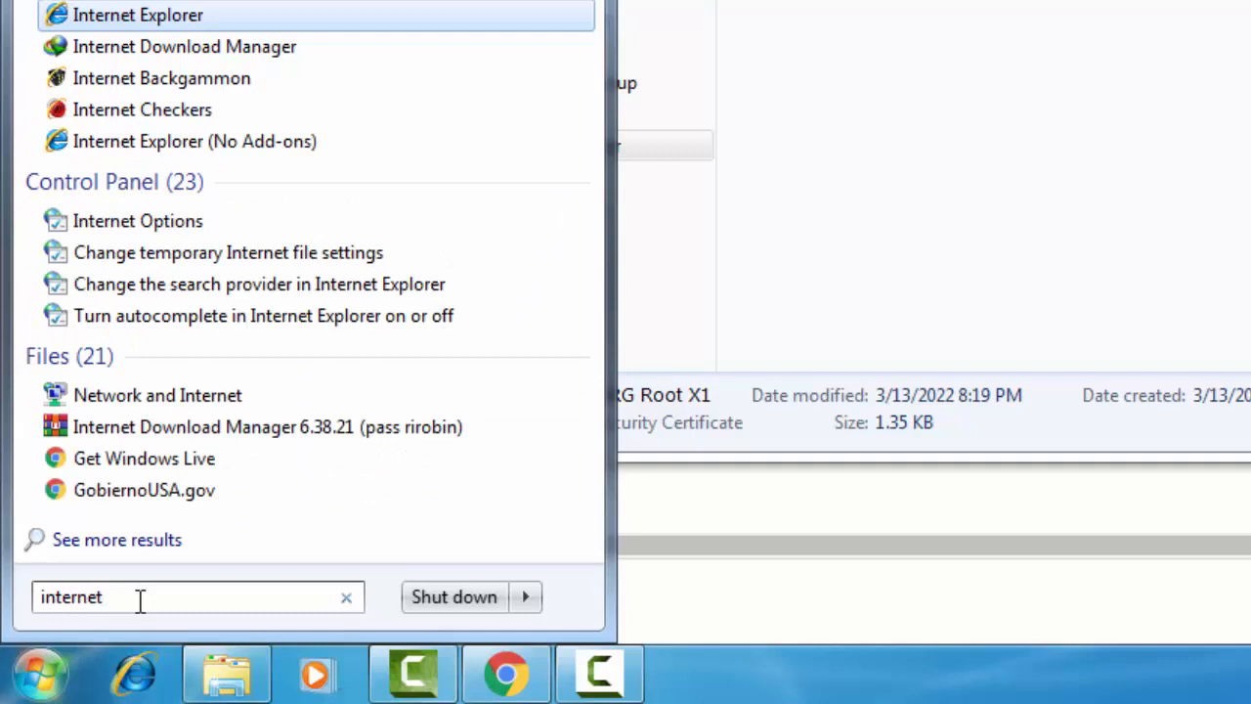
type(" opt")
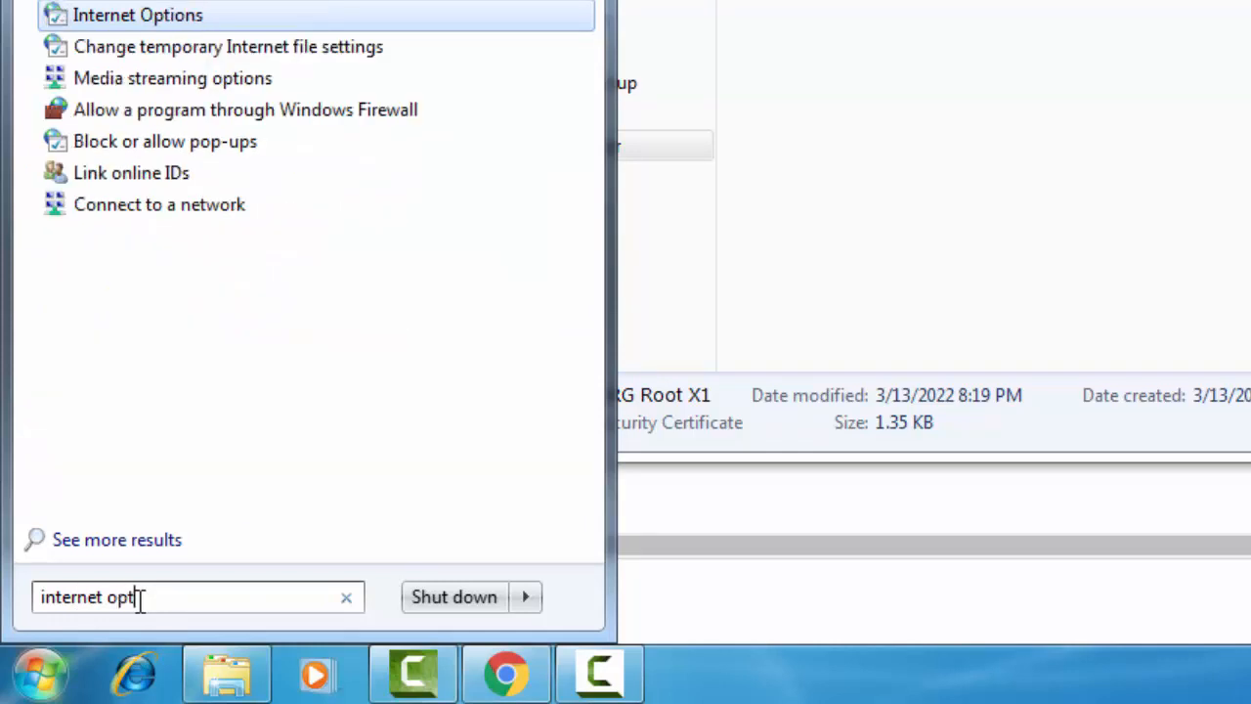
type("ion")
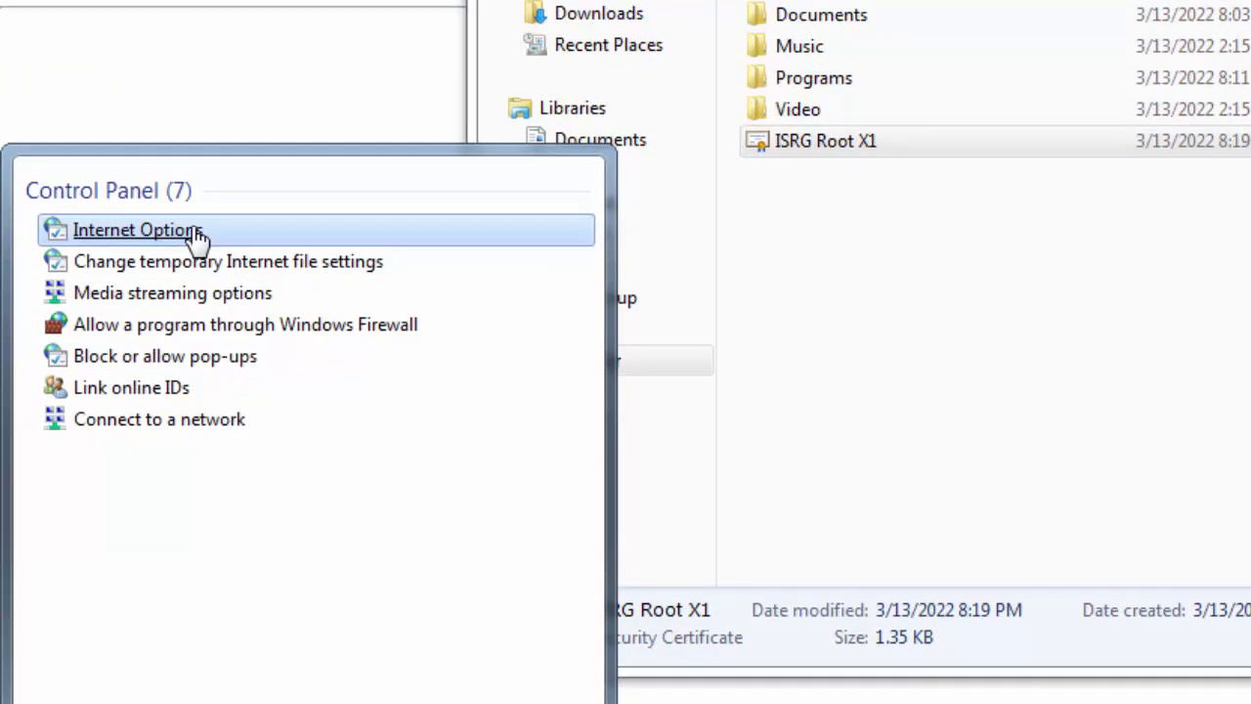
left_click(224, 238)
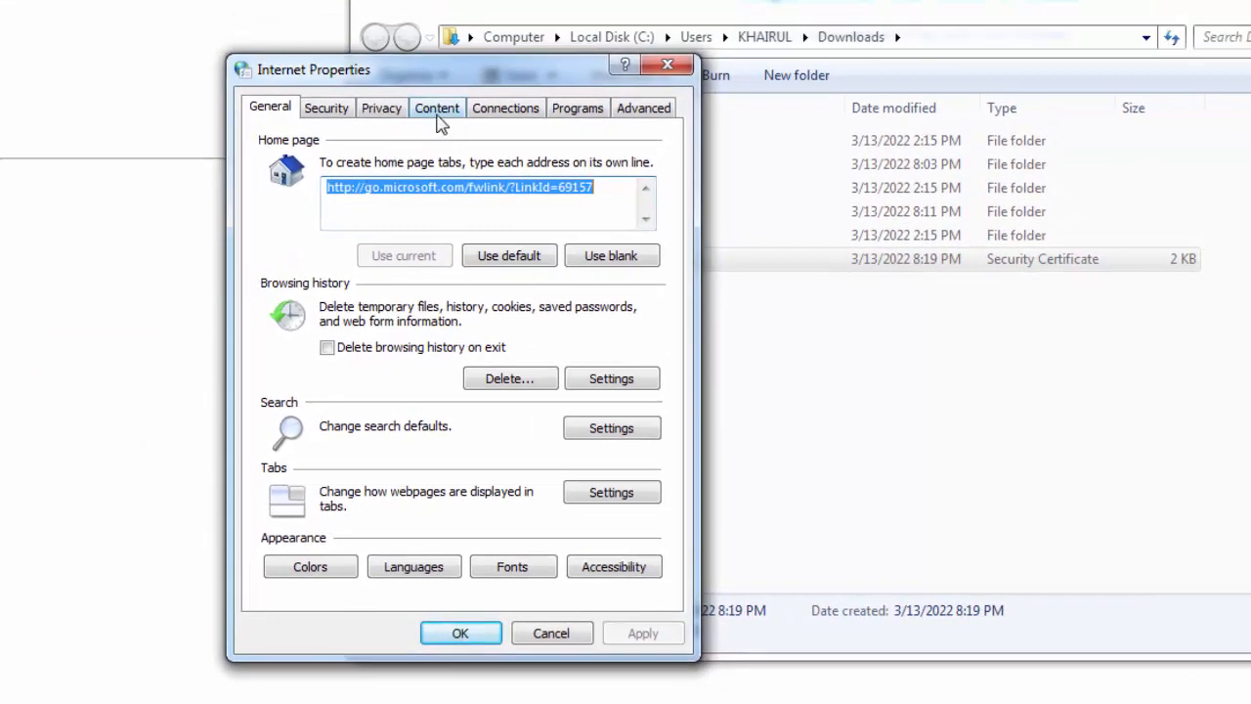
Open the Certificates window from the Content settings of Internet Properties.
left_click(439, 109)
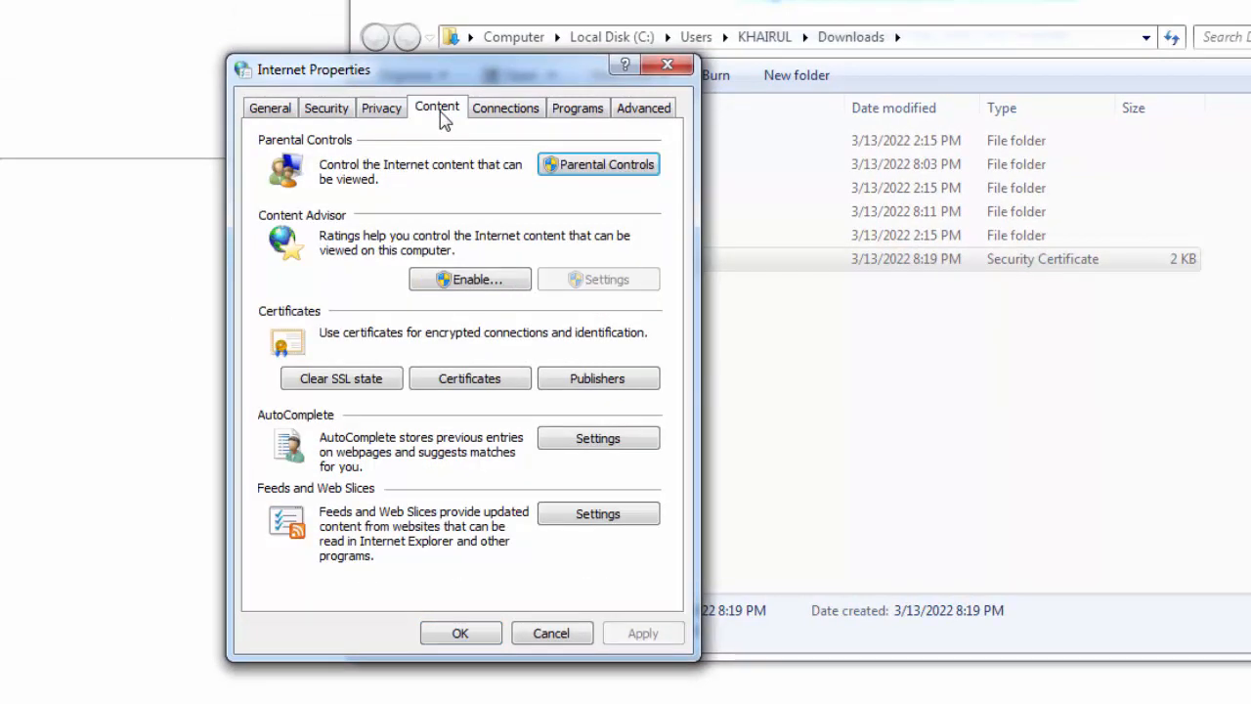
left_click(461, 381)
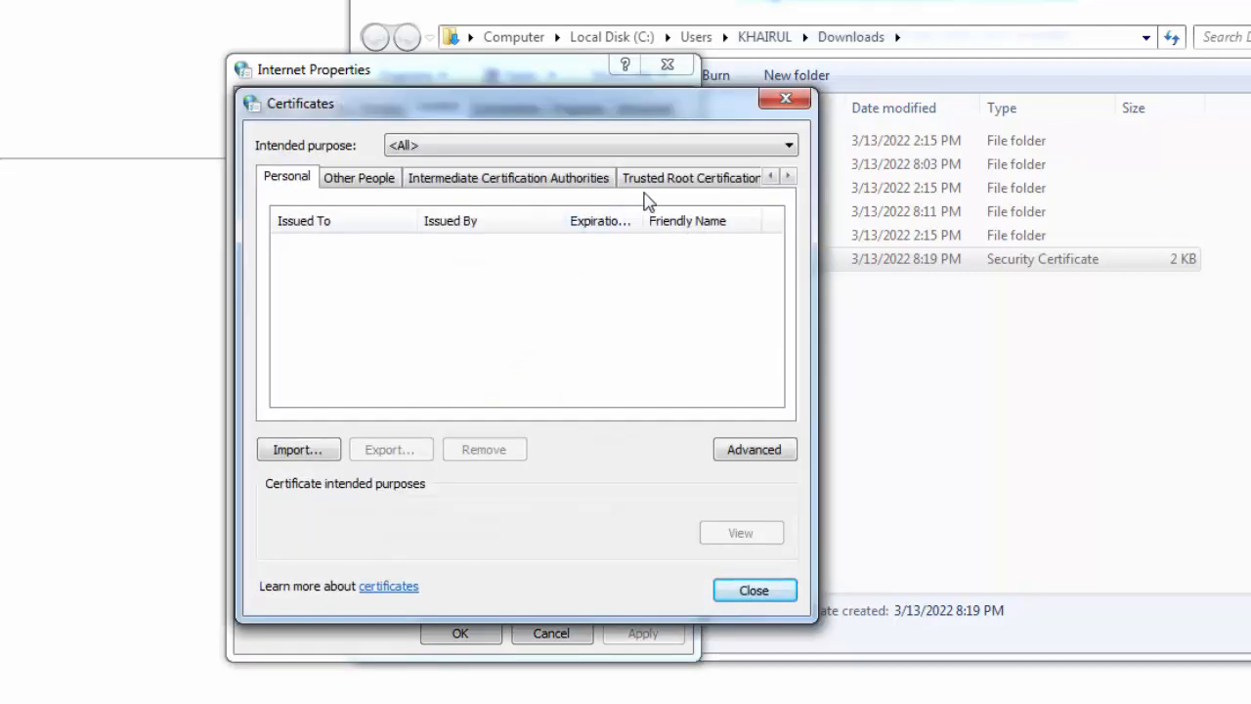
In Trusted Root Certification Authorities, select DST Root CA X3 and launch the Certificate Import Wizard.
left_click(788, 178)
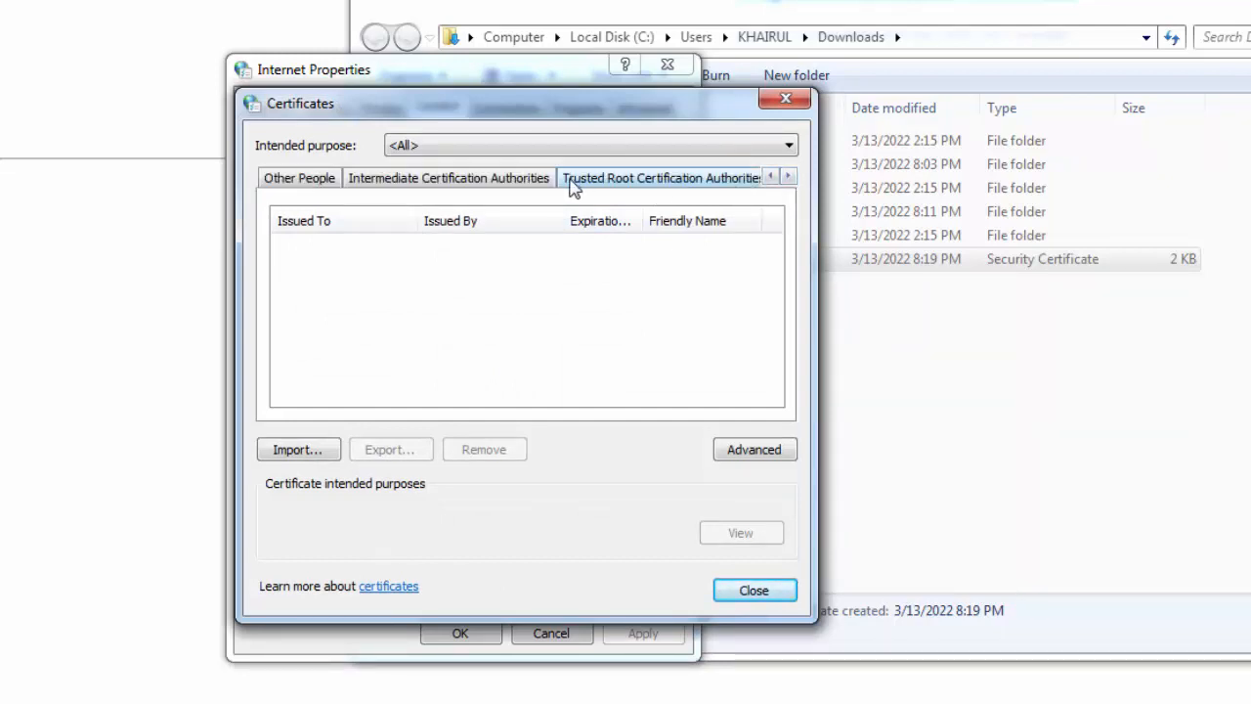
left_click(788, 178)
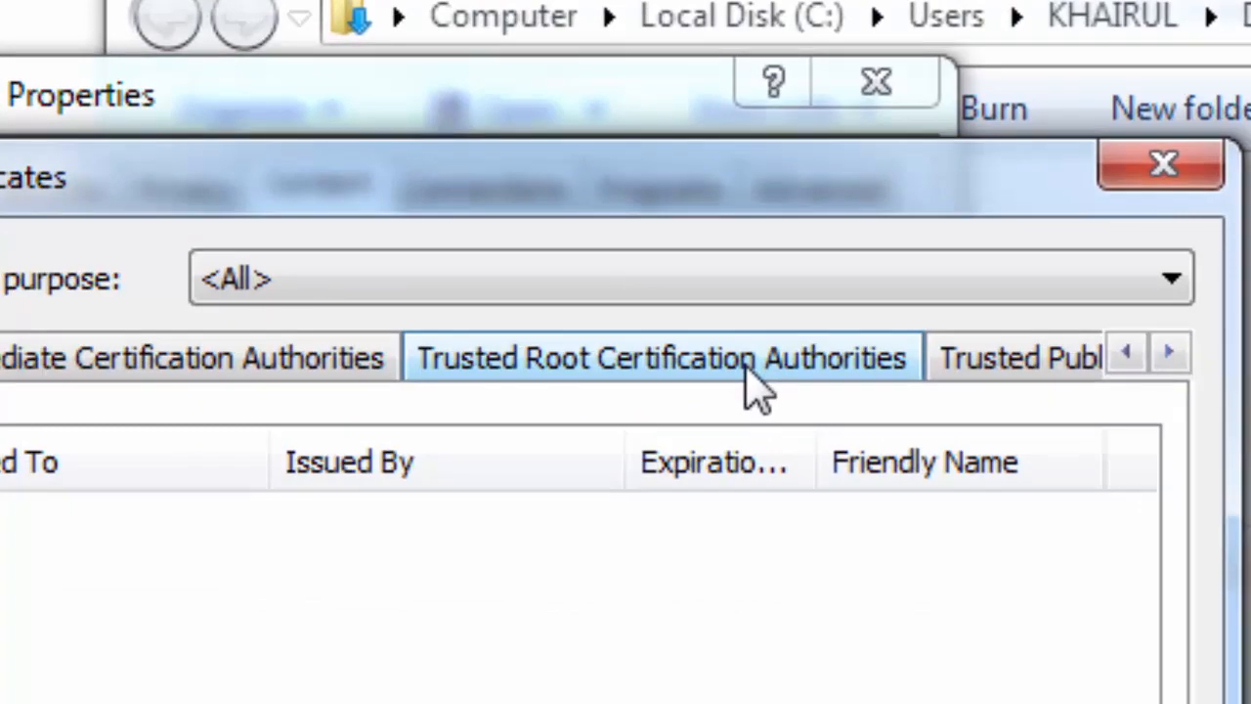
left_click(748, 370)
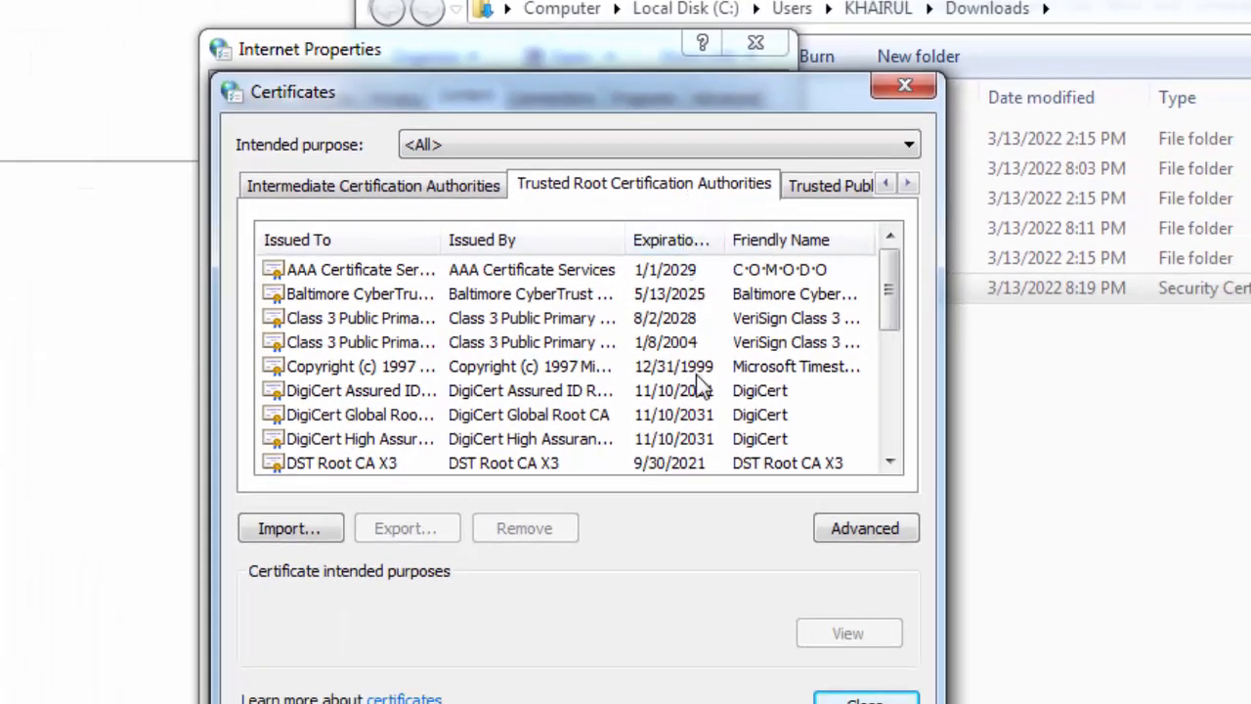
left_click(704, 469)
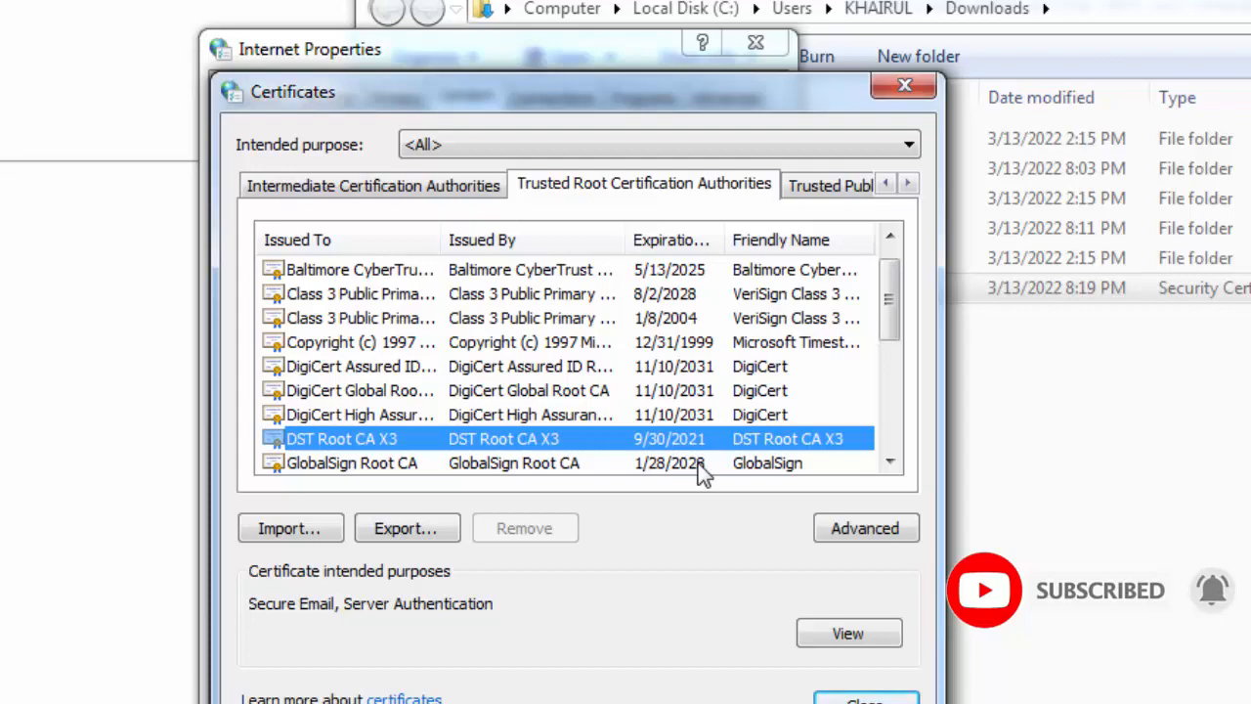
left_click(304, 532)
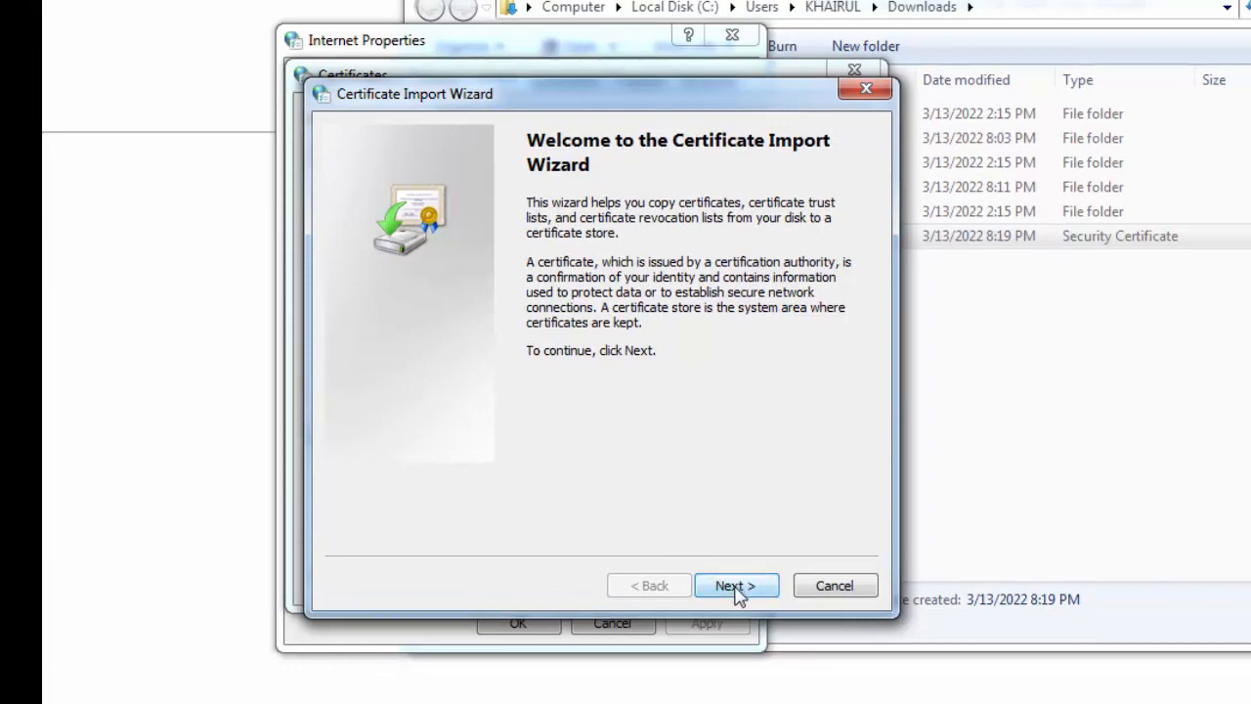
Choose Downloads\ISRG Root X1.cer as the certificate file to import.
left_click(736, 587)
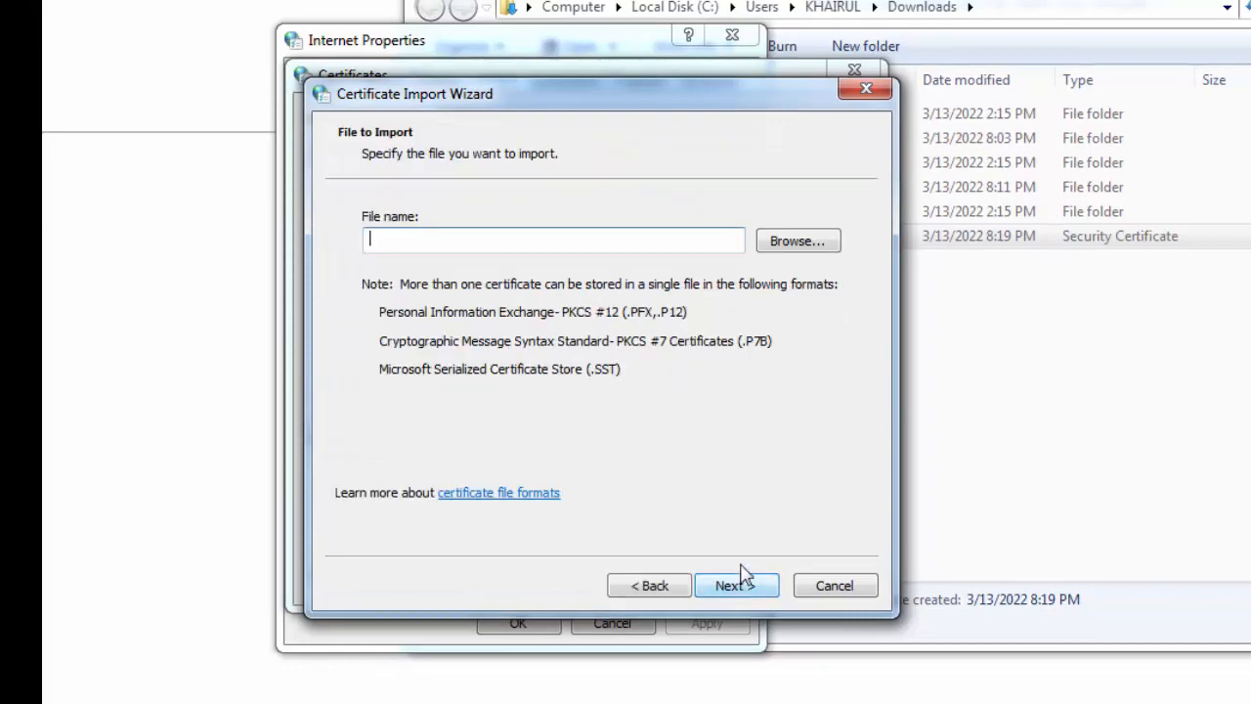
left_click(795, 247)
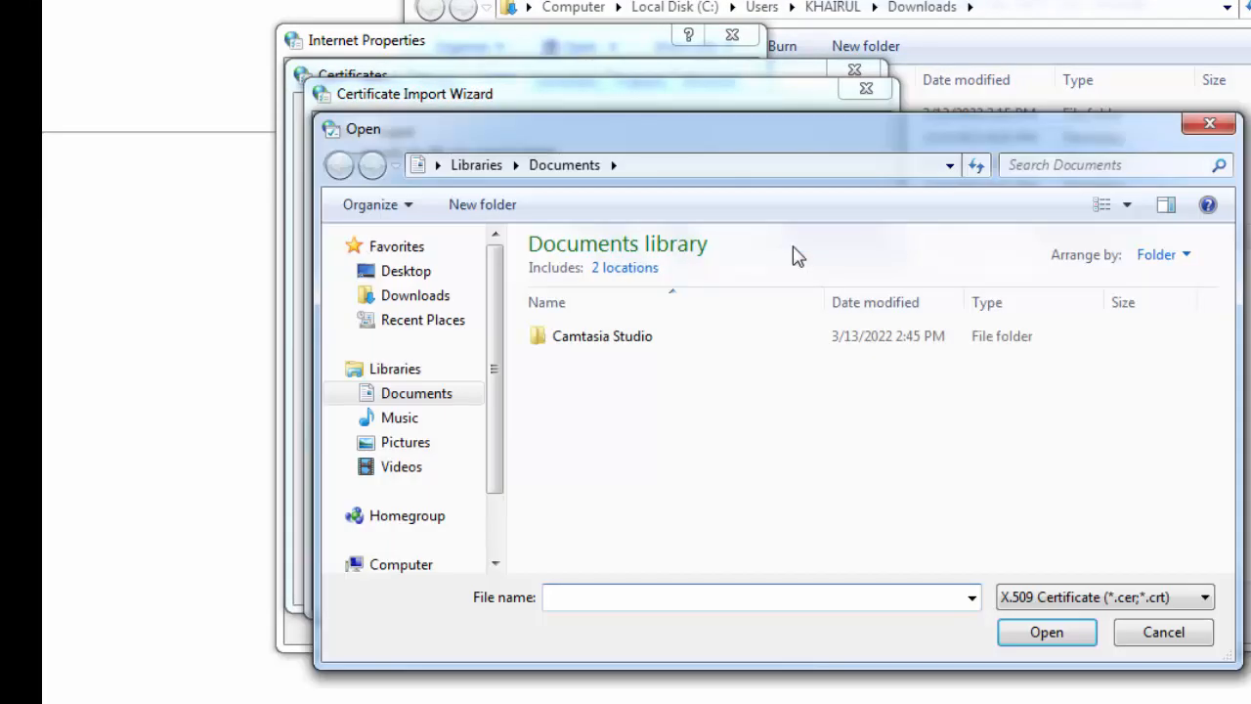
left_click(399, 305)
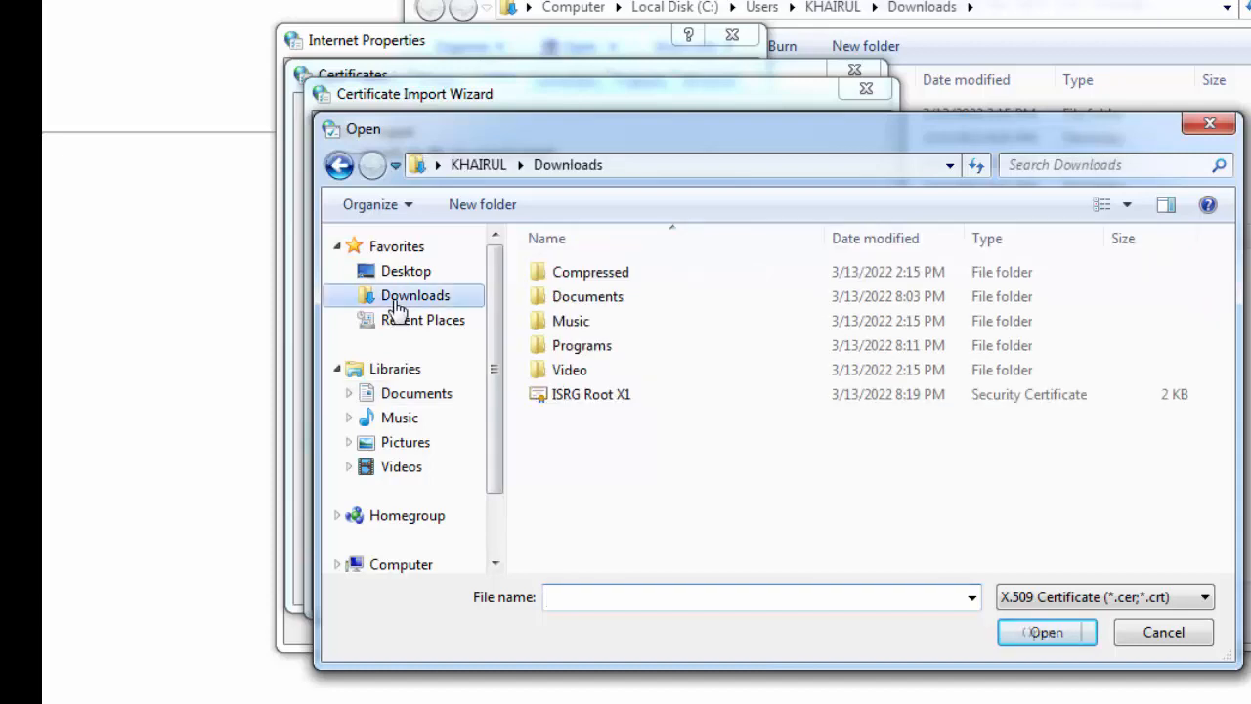
left_click(567, 406)
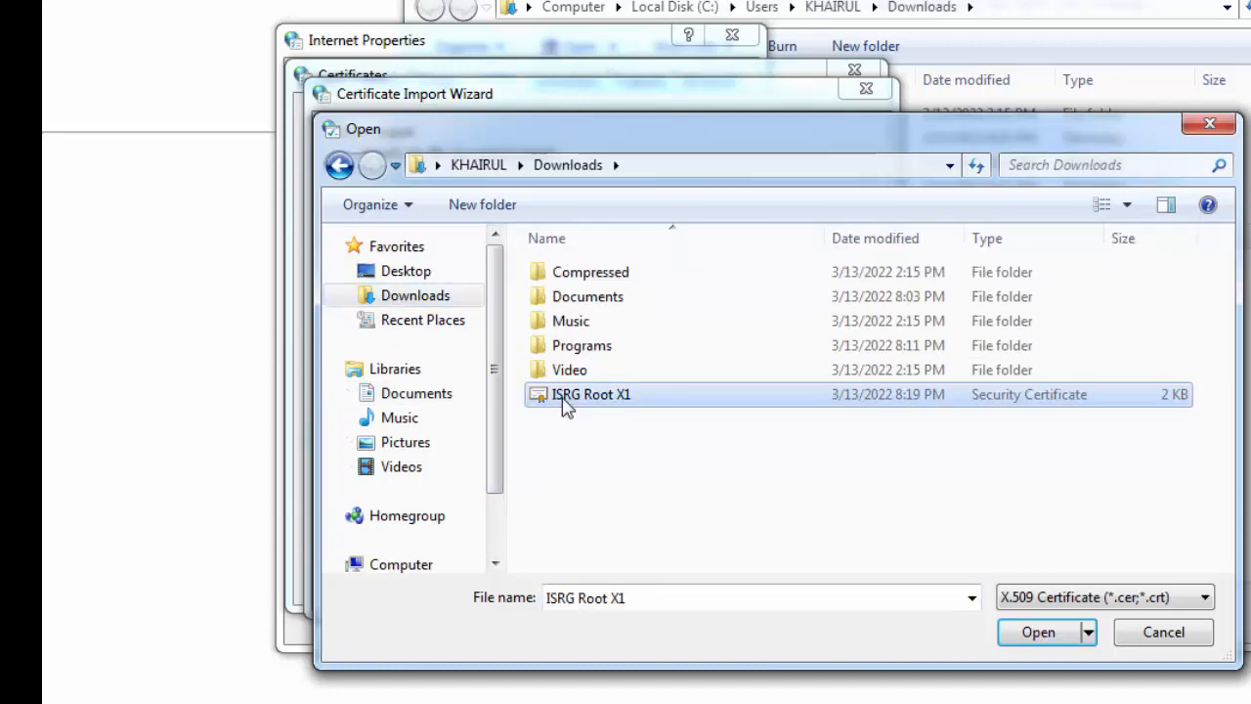
left_click(1027, 644)
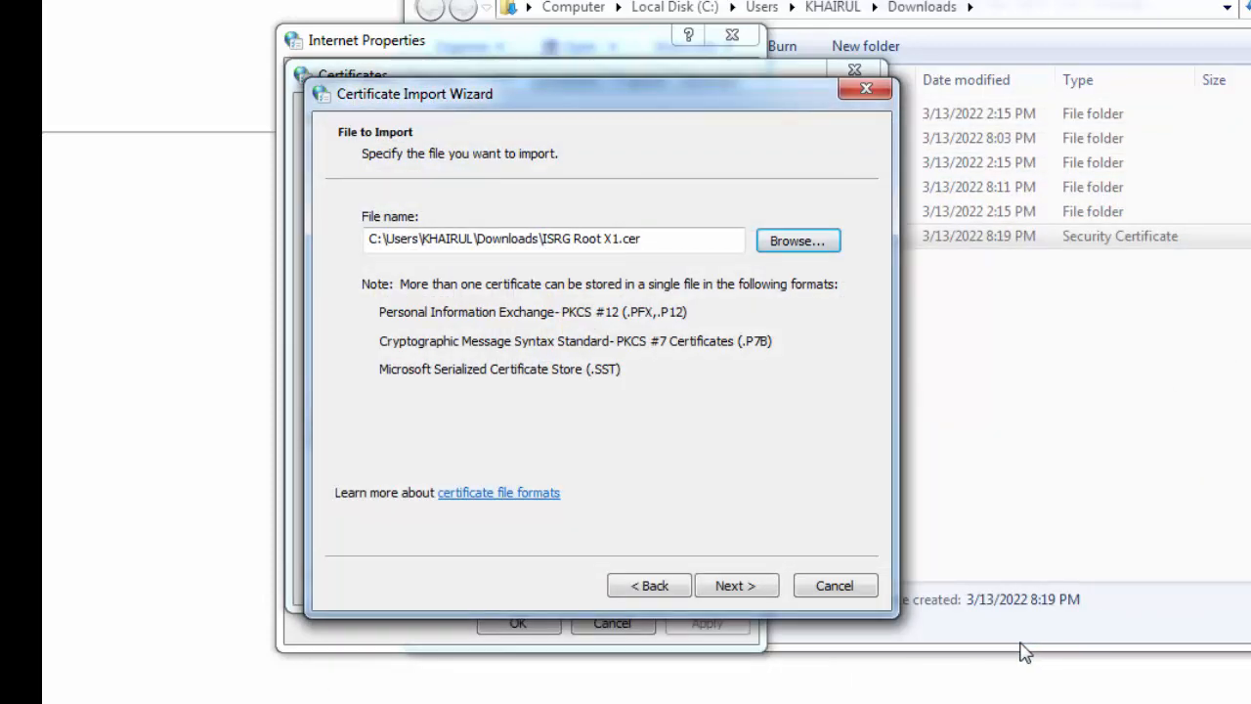
Import it into Trusted Root Certification Authorities and accept the security warning.
left_click(735, 587)
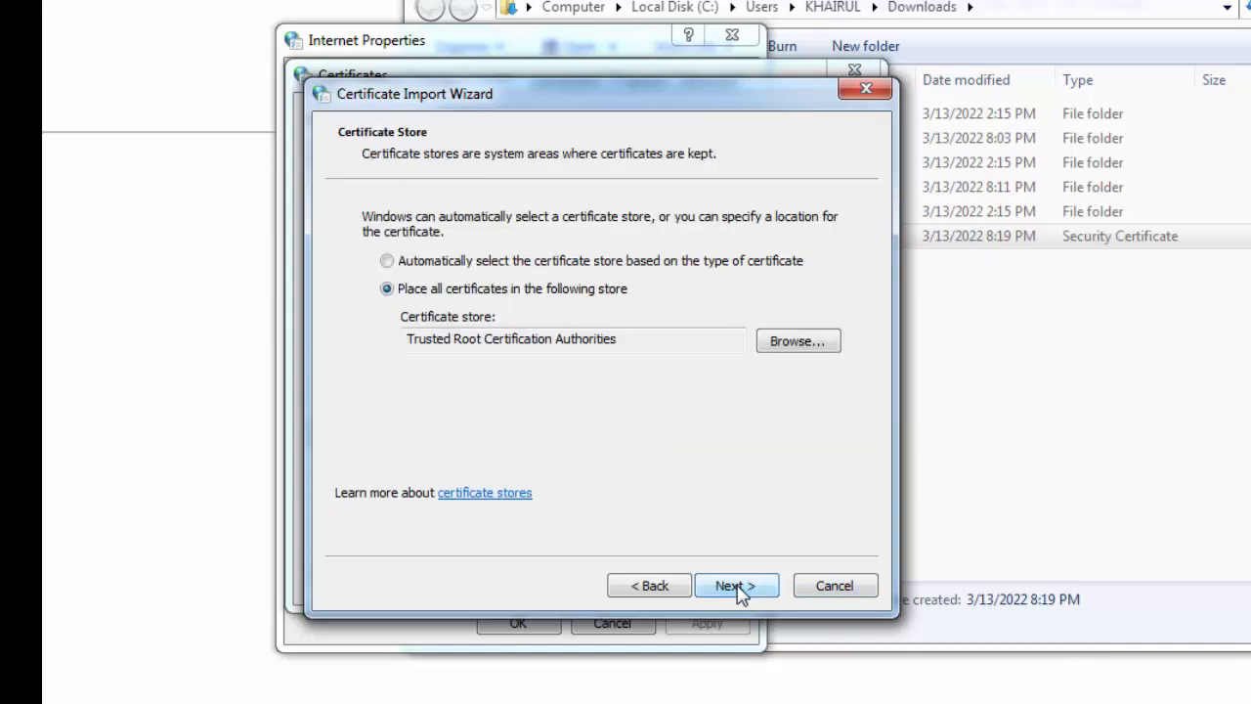
left_click(753, 586)
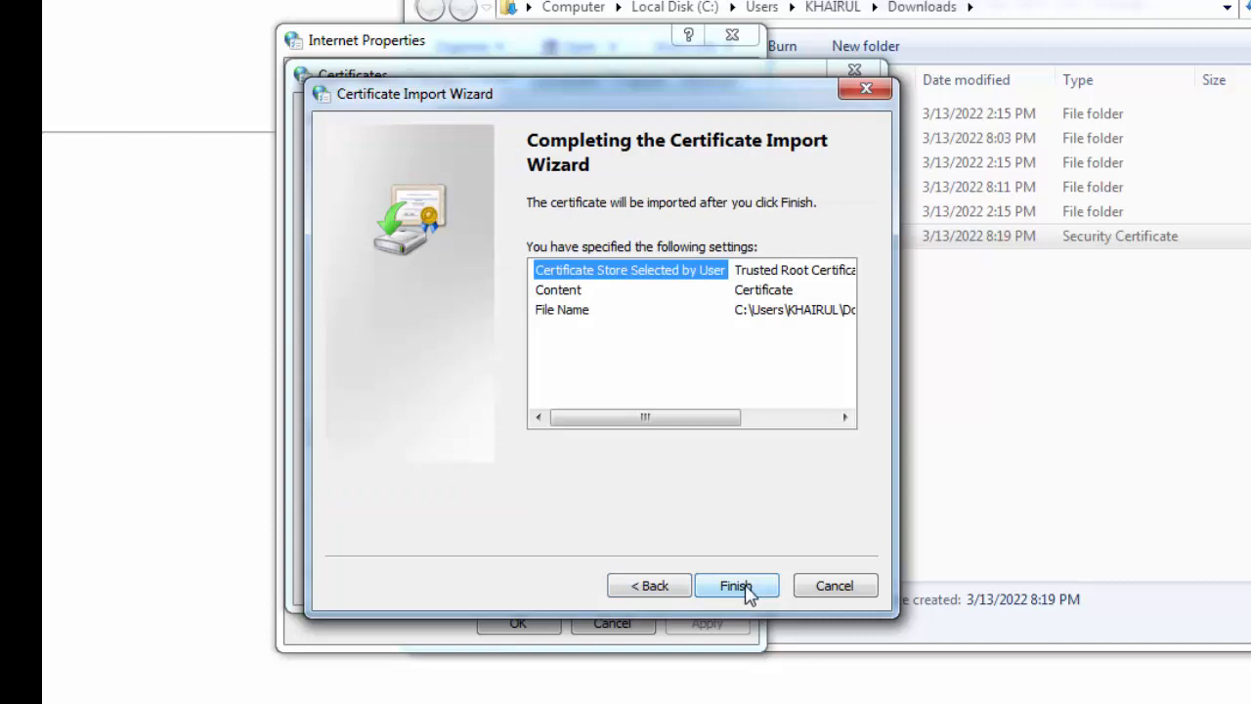
left_click(748, 590)
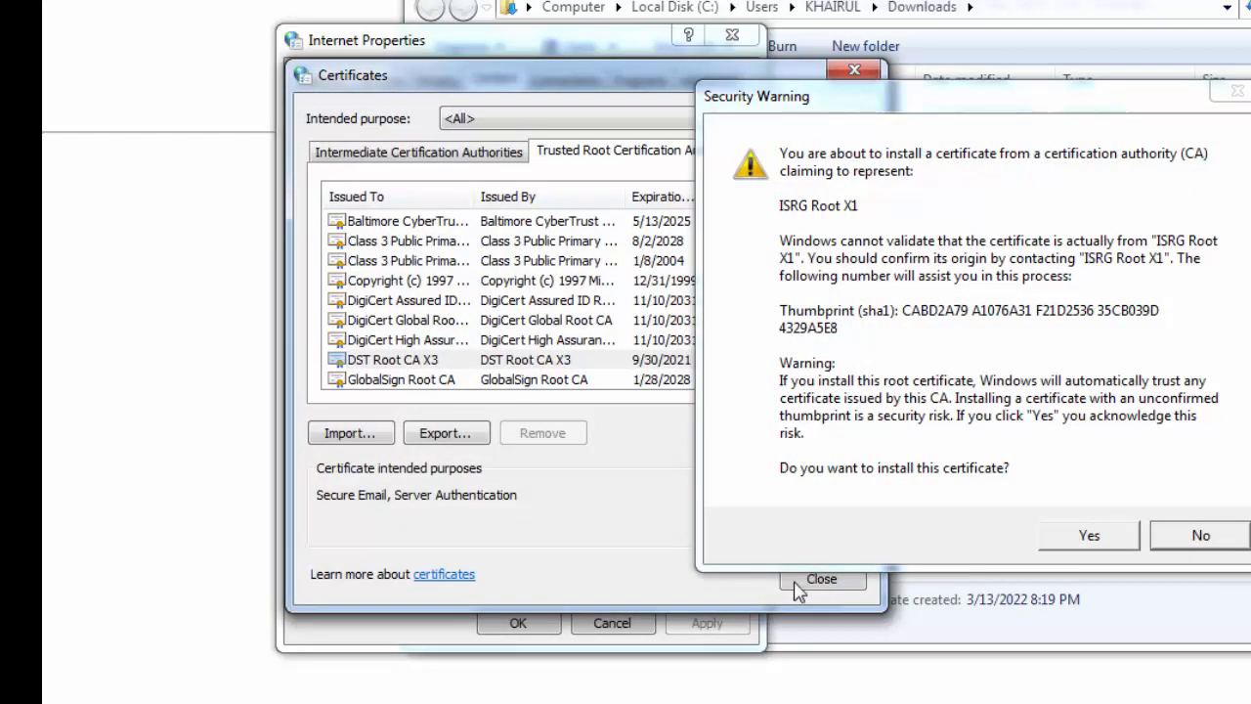
left_click(1082, 543)
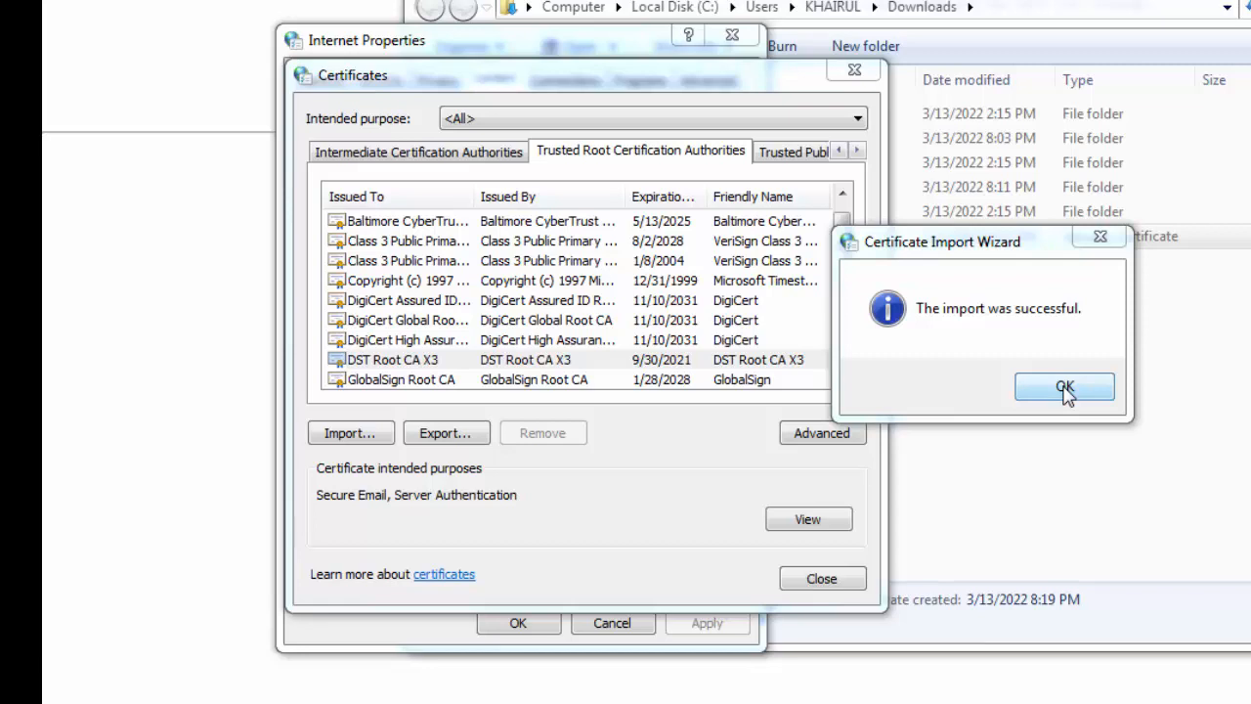
Verify ISRG Root X1 (expires 6/4/2035) in the trusted root list and close Certificates.
left_click(1065, 388)
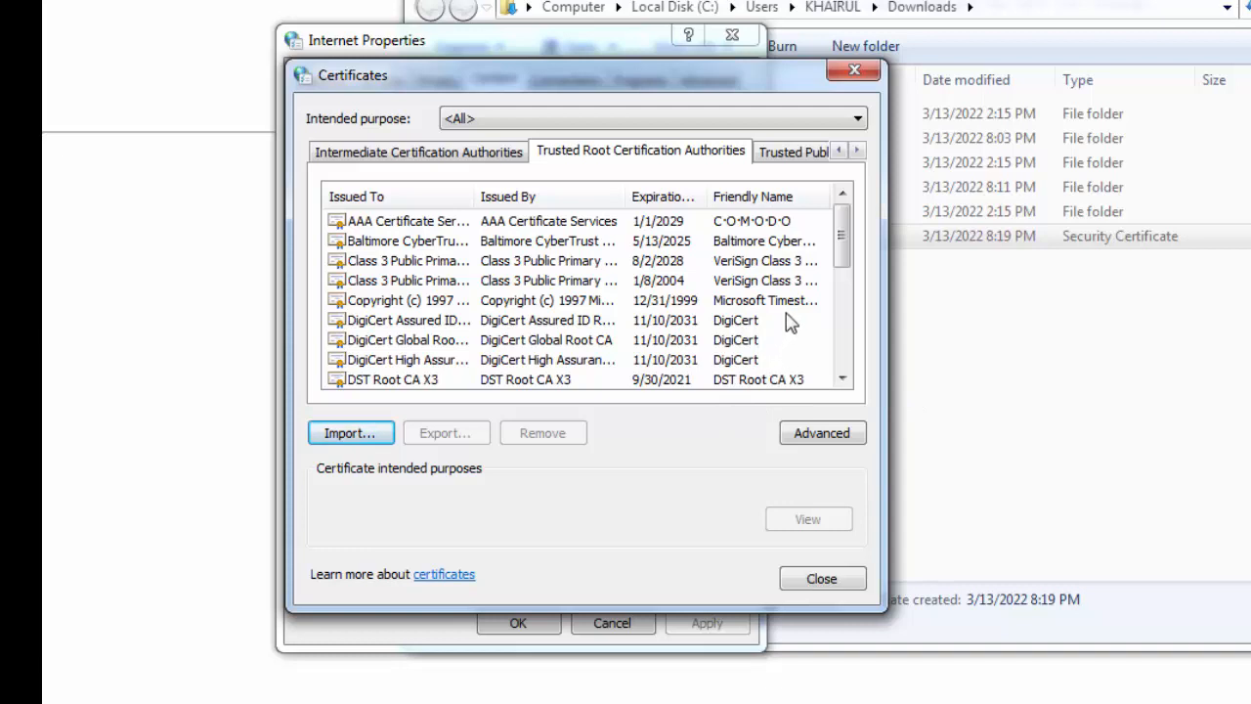
left_click_drag(839, 252, 843, 288)
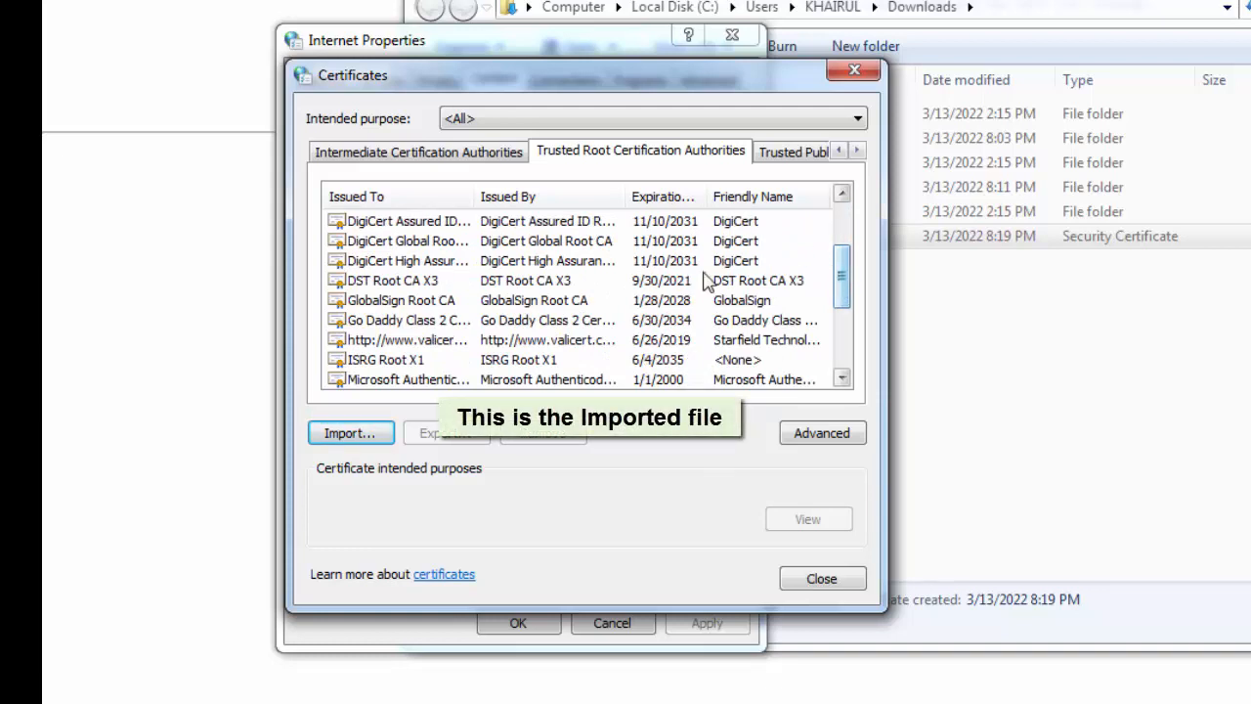
left_click(372, 361)
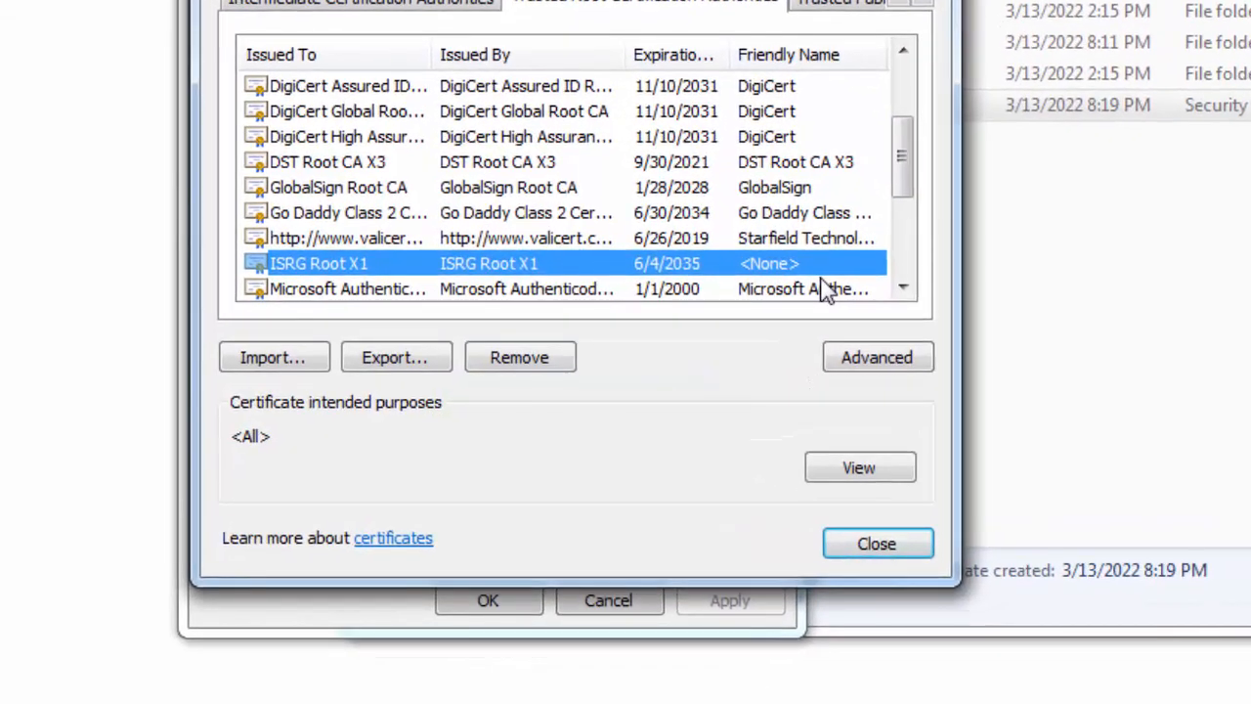
left_click(882, 544)
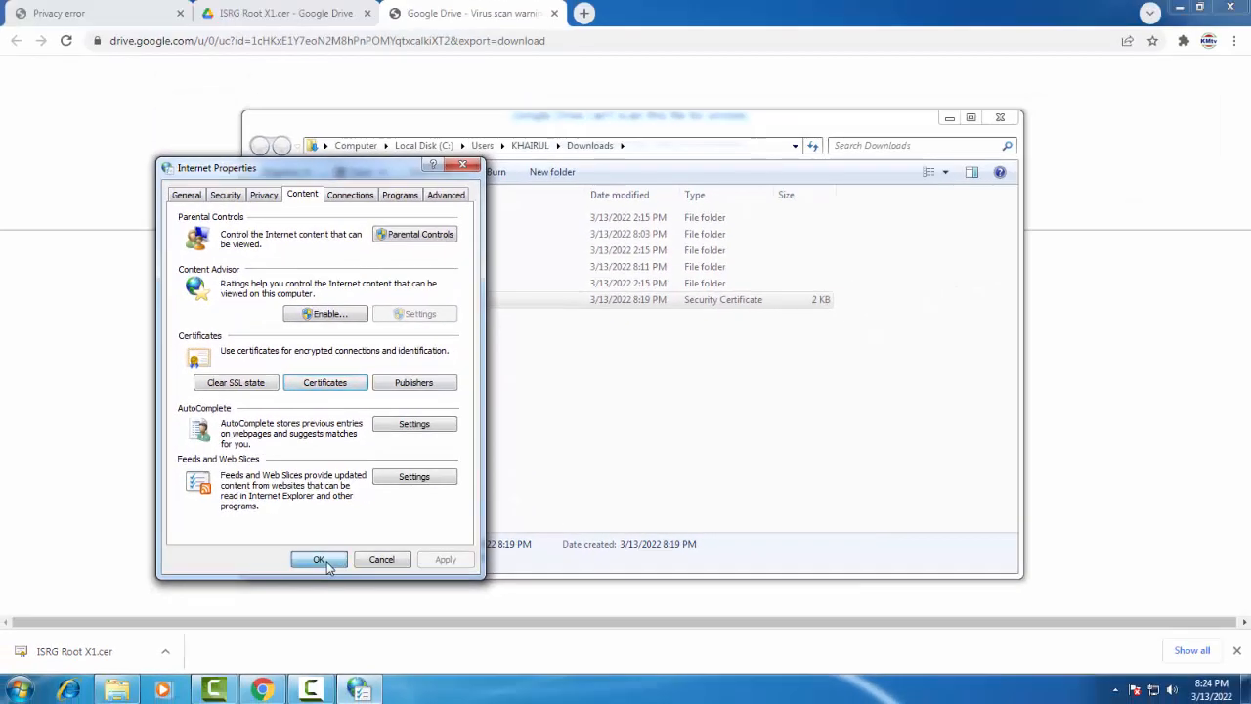
Close Internet Properties and Downloads, then reload getintopc.com twice until its home page loads.
left_click(398, 579)
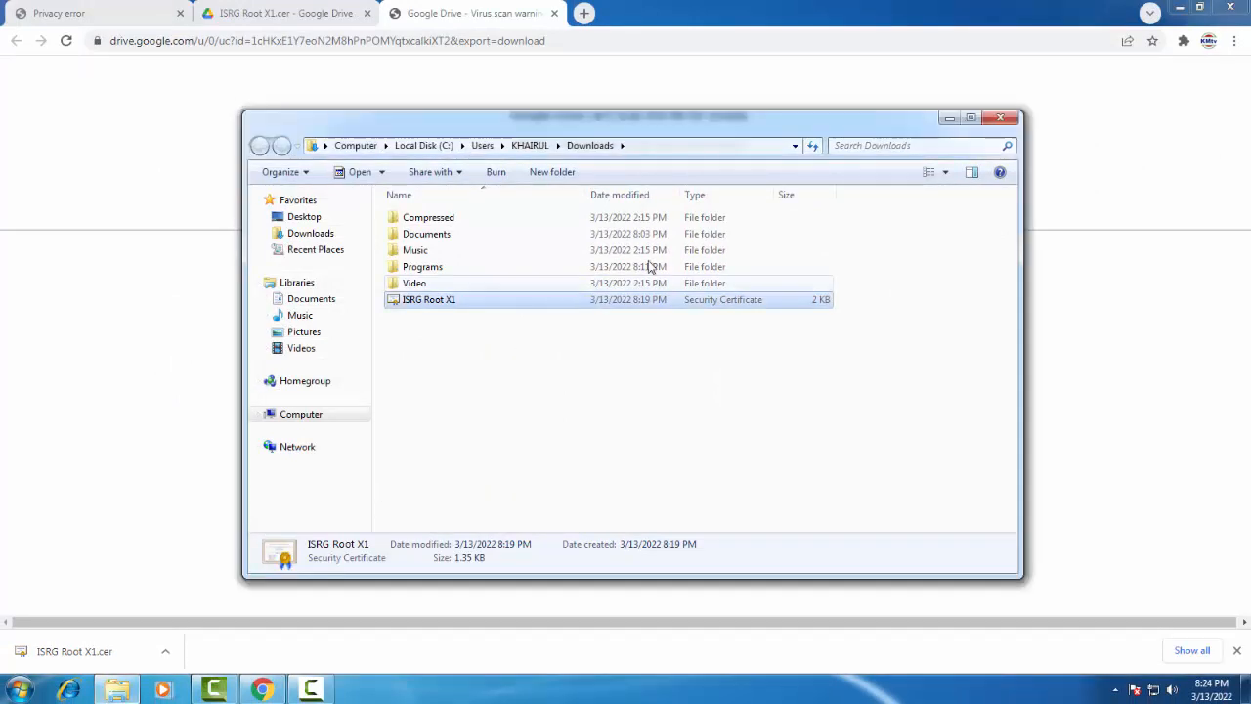
left_click(1008, 119)
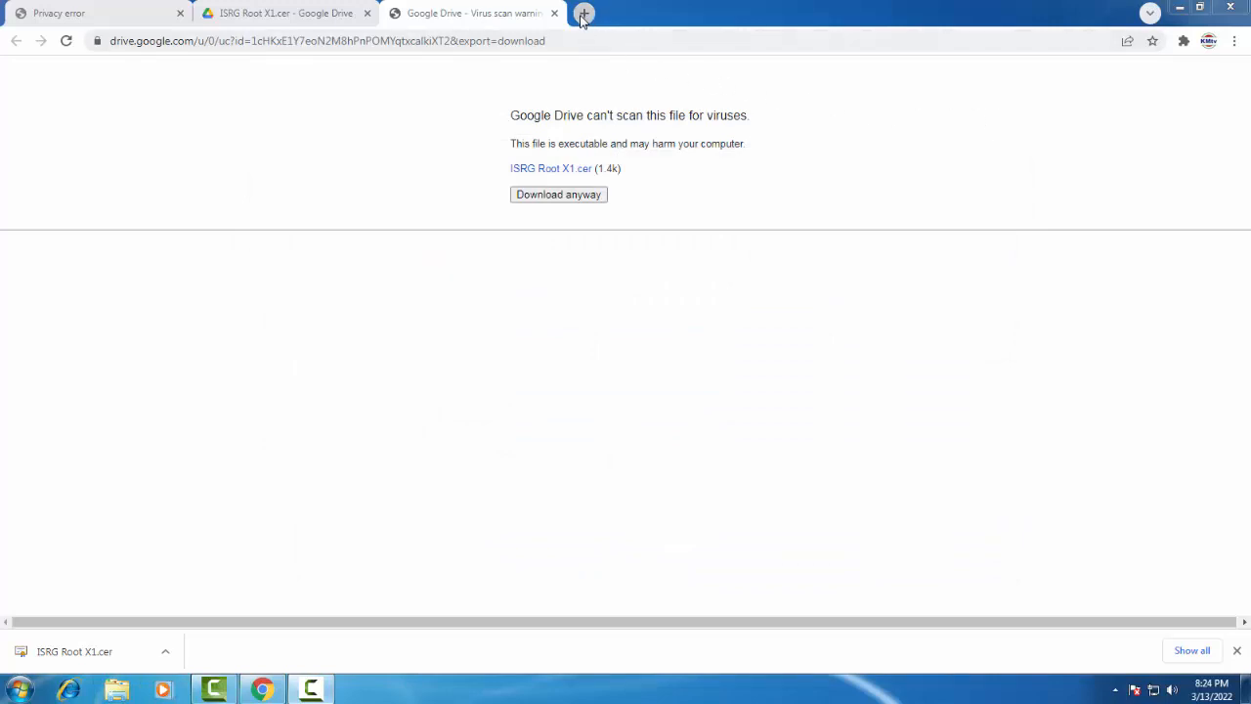
left_click(105, 13)
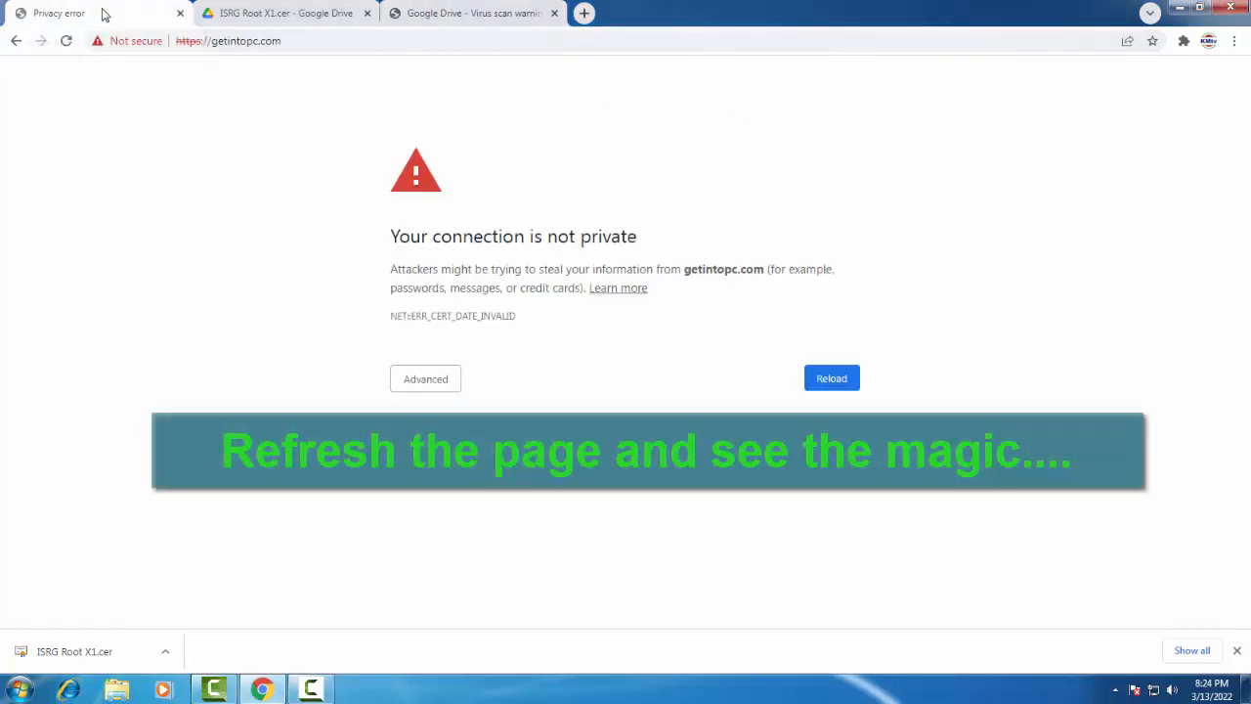
left_click(66, 42)
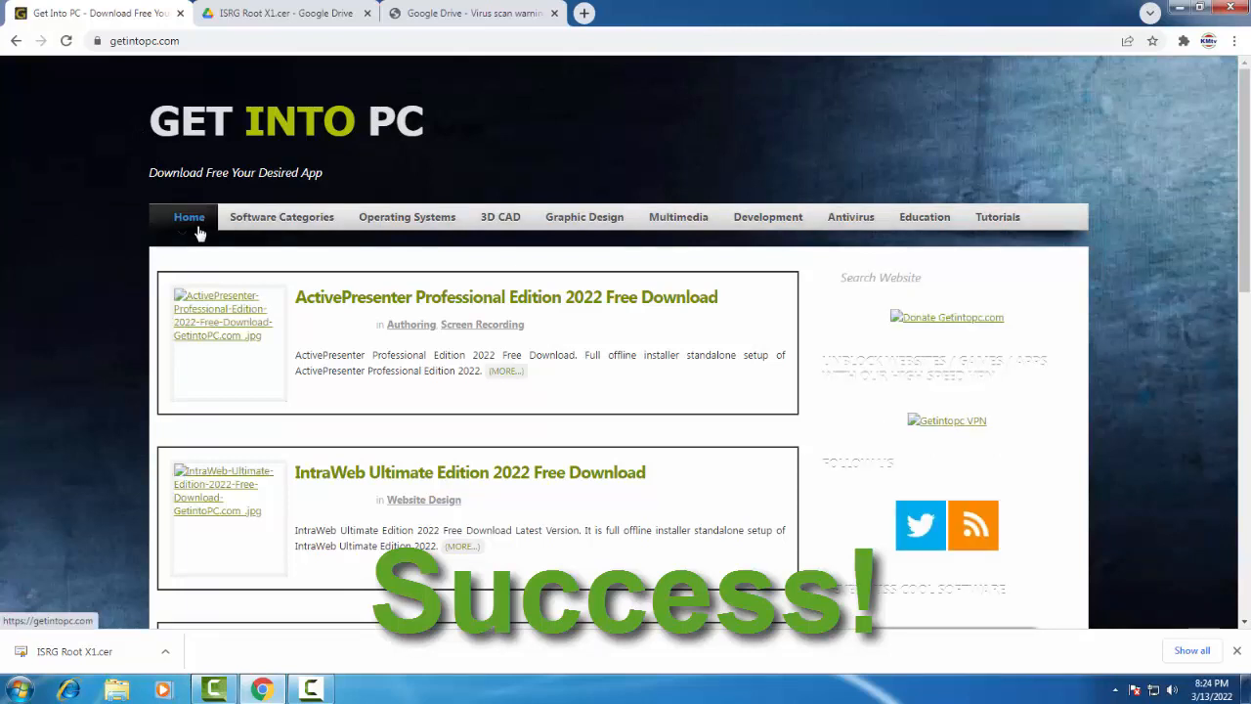
left_click(66, 41)
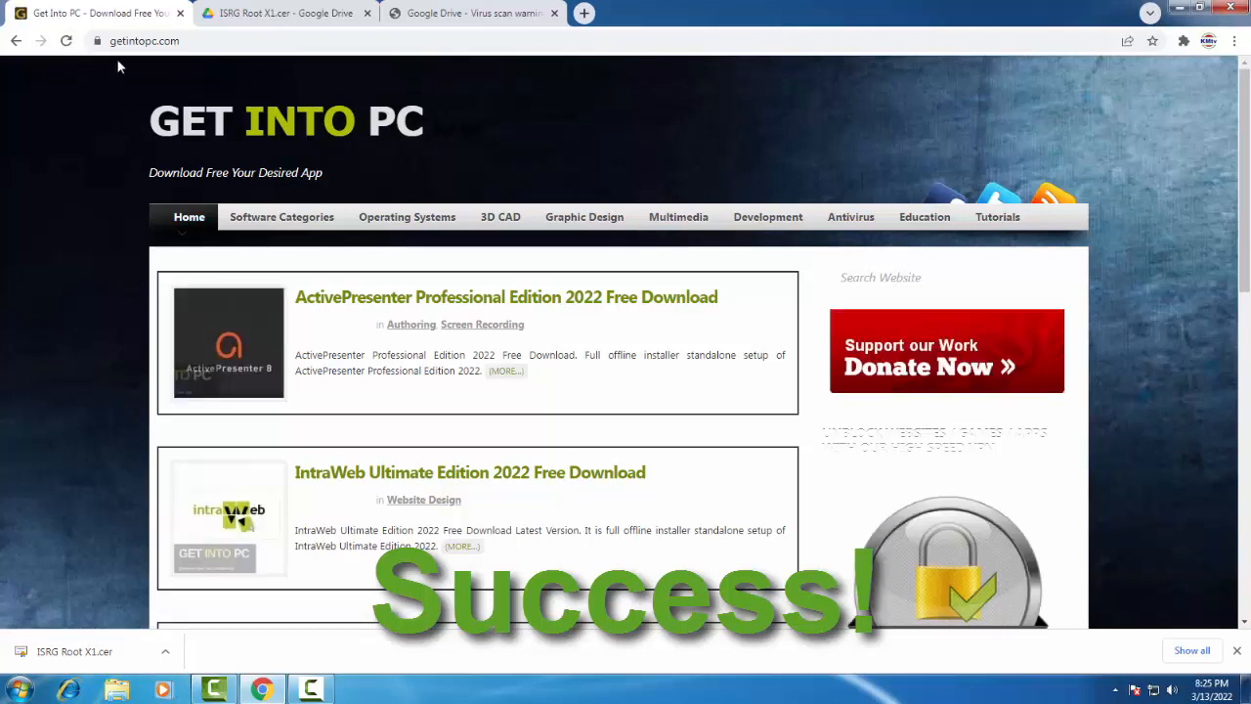
left_click(584, 14)
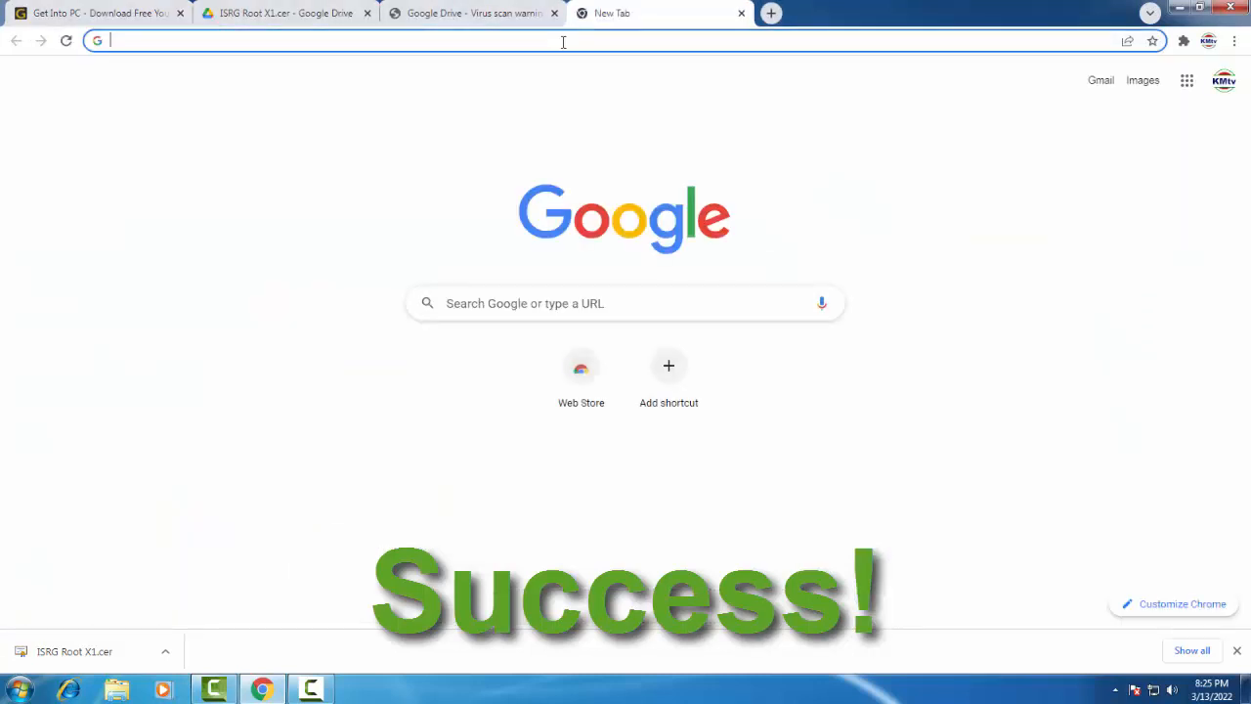